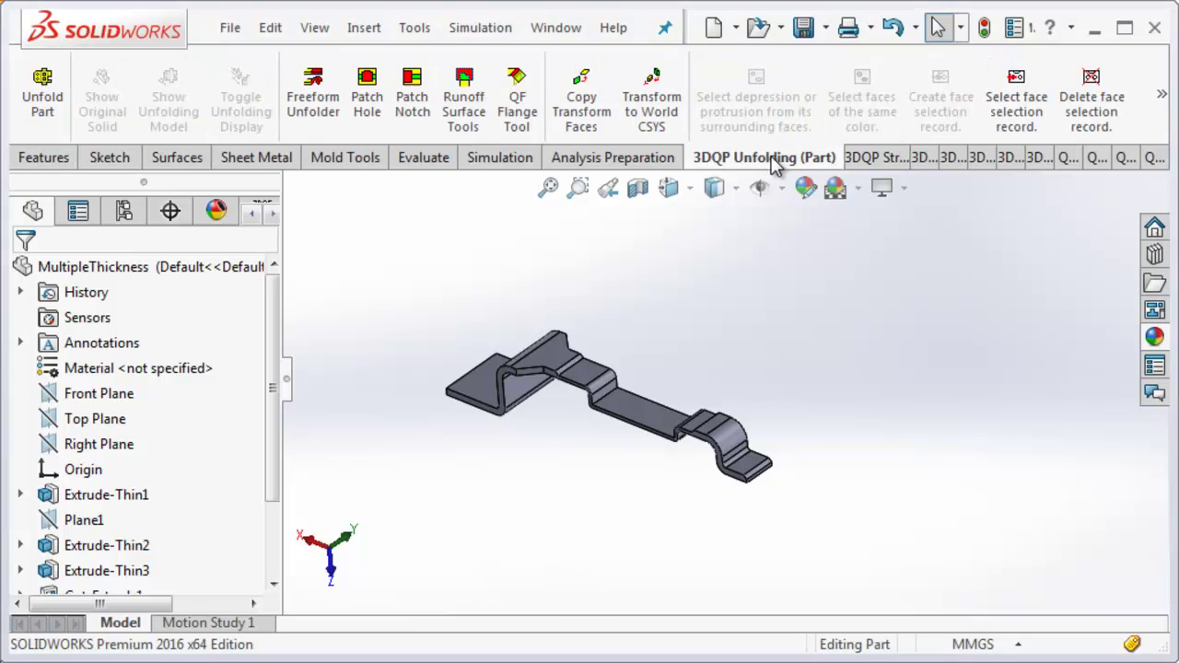
# Unfold the part as 2.00mm sheet metal fixed on its bottom flat face, accepting the bend allowance
pyautogui.click(43, 96)
pyautogui.moveTo(474, 448); pyautogui.dragTo(467, 482, button='middle')
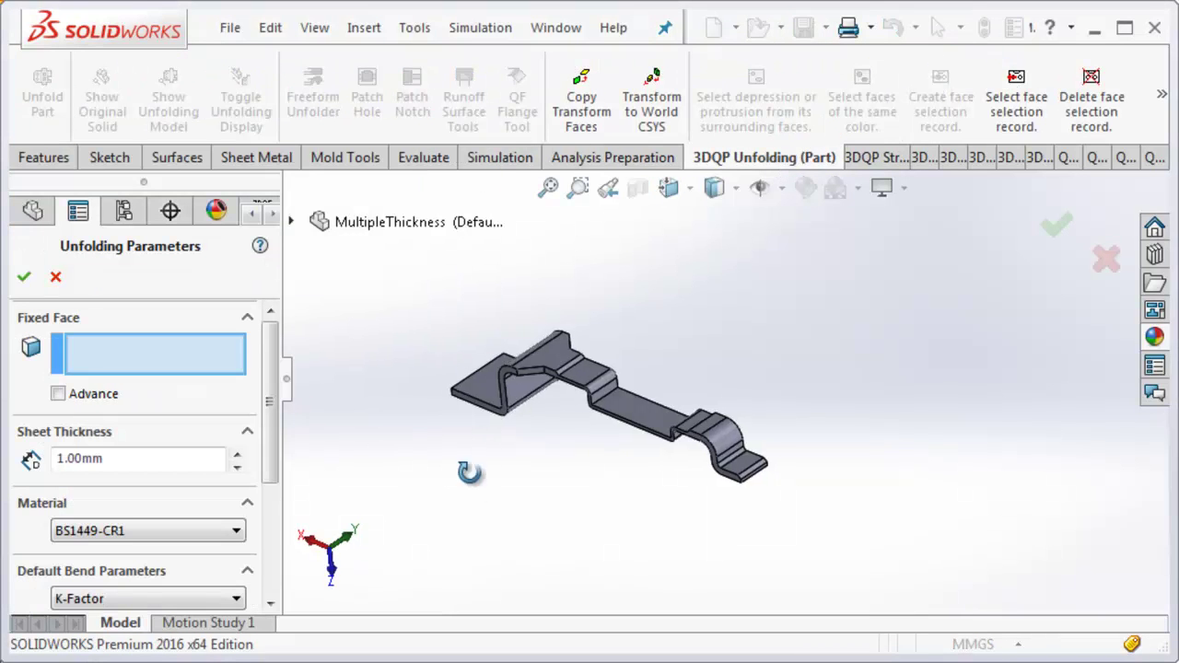
pyautogui.click(484, 511)
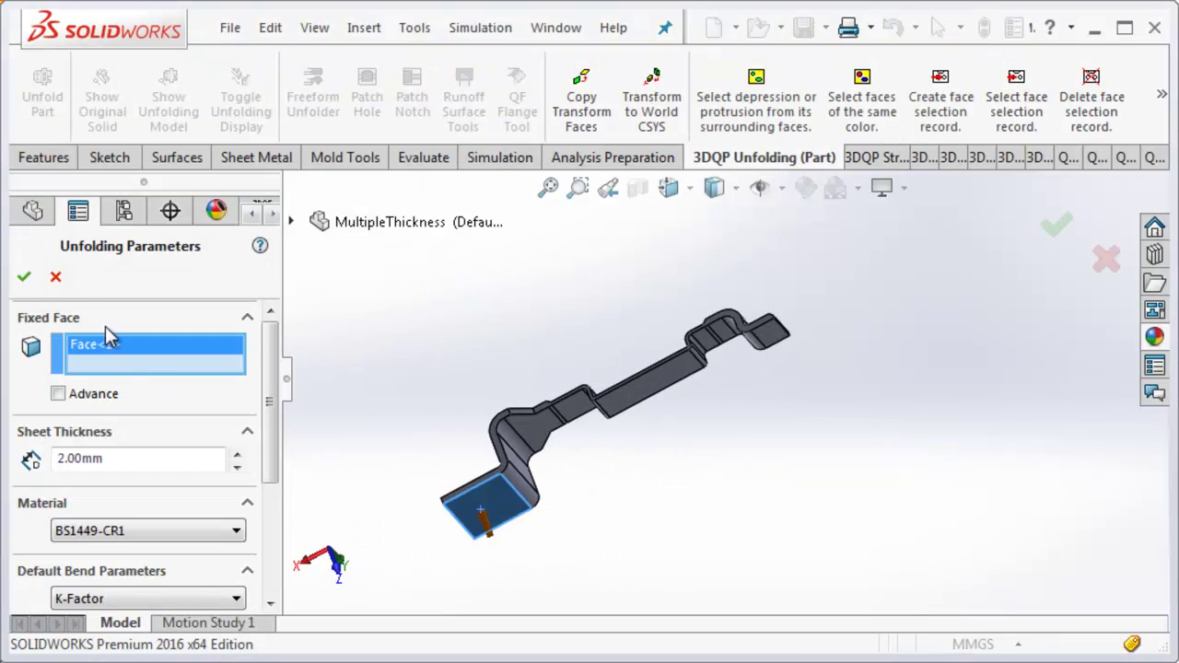
pyautogui.click(24, 279)
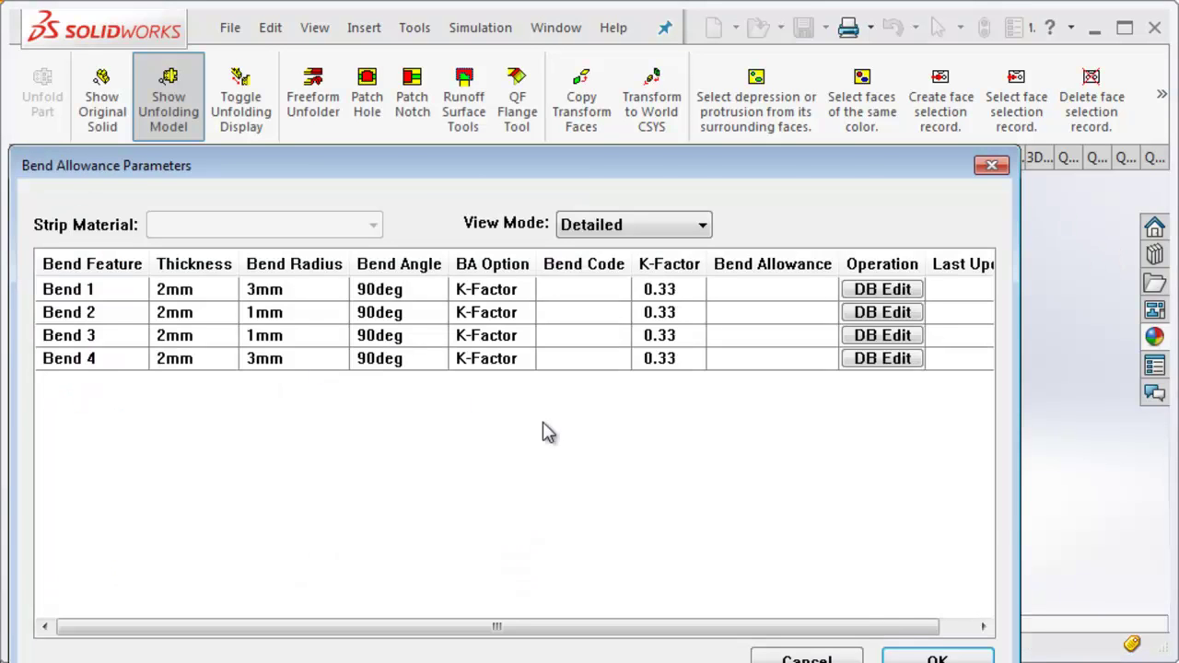
pyautogui.click(938, 656)
# Unfold all bends of the Sheet Metal Object to confirm it flattens with four bends
pyautogui.moveTo(820, 466)
pyautogui.mouseDown(button='middle')
pyautogui.moveTo(764, 611)
pyautogui.moveTo(798, 600)
pyautogui.moveTo(632, 446)
pyautogui.mouseUp(button='middle')
pyautogui.scroll(-3, 634, 446)
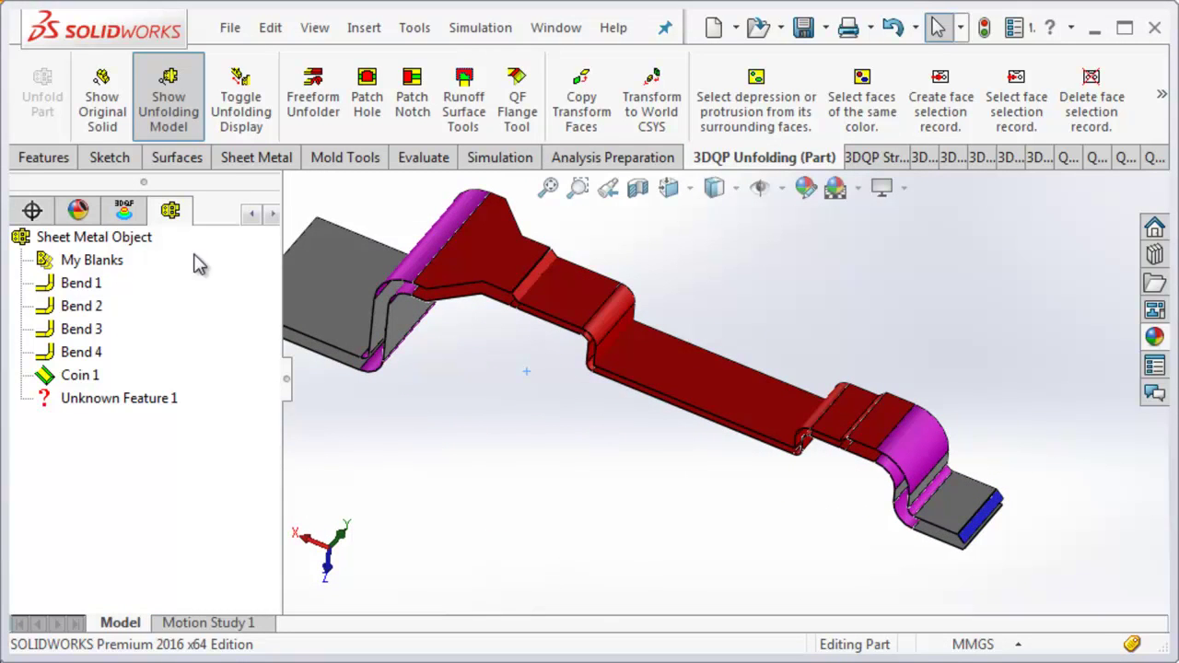
pyautogui.click(147, 239)
pyautogui.rightClick(147, 240)
pyautogui.click(204, 280)
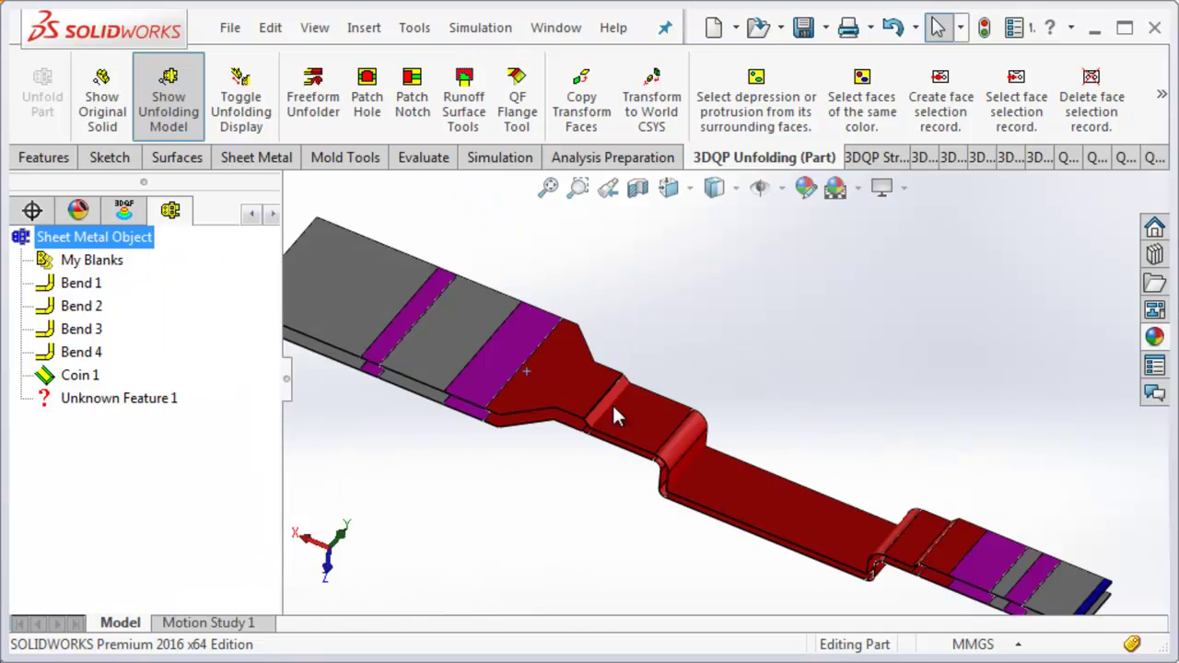
pyautogui.click(718, 295)
# Start User Assisted Recognition on the Sheet Metal Object
pyautogui.scroll(3, 750, 396)
pyautogui.scroll(-2, 800, 466)
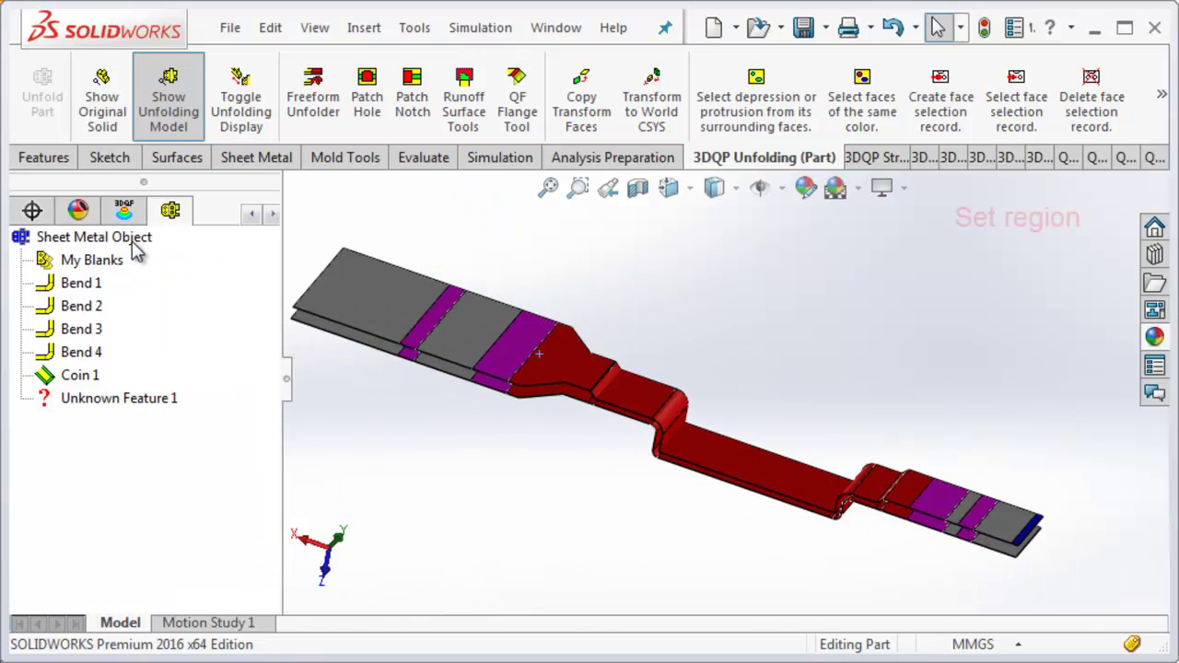
pyautogui.rightClick(152, 242)
pyautogui.click(175, 255)
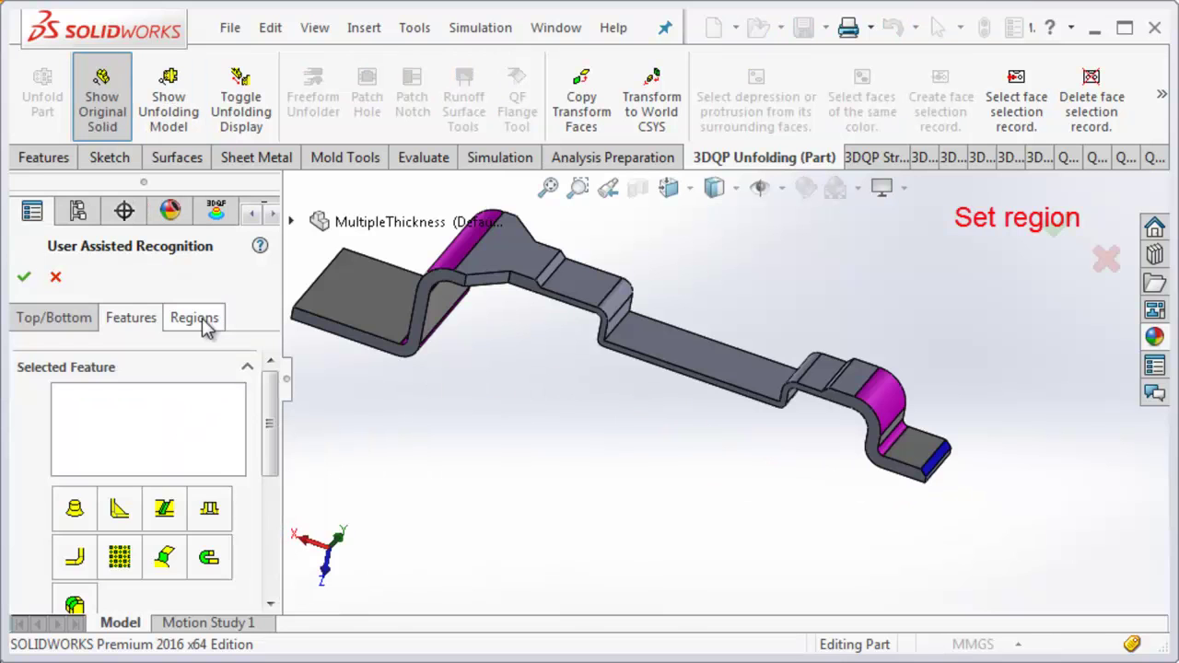
# Add Region 1 and select the middle section's first flat and bend faces
pyautogui.click(195, 317)
pyautogui.click(146, 569)
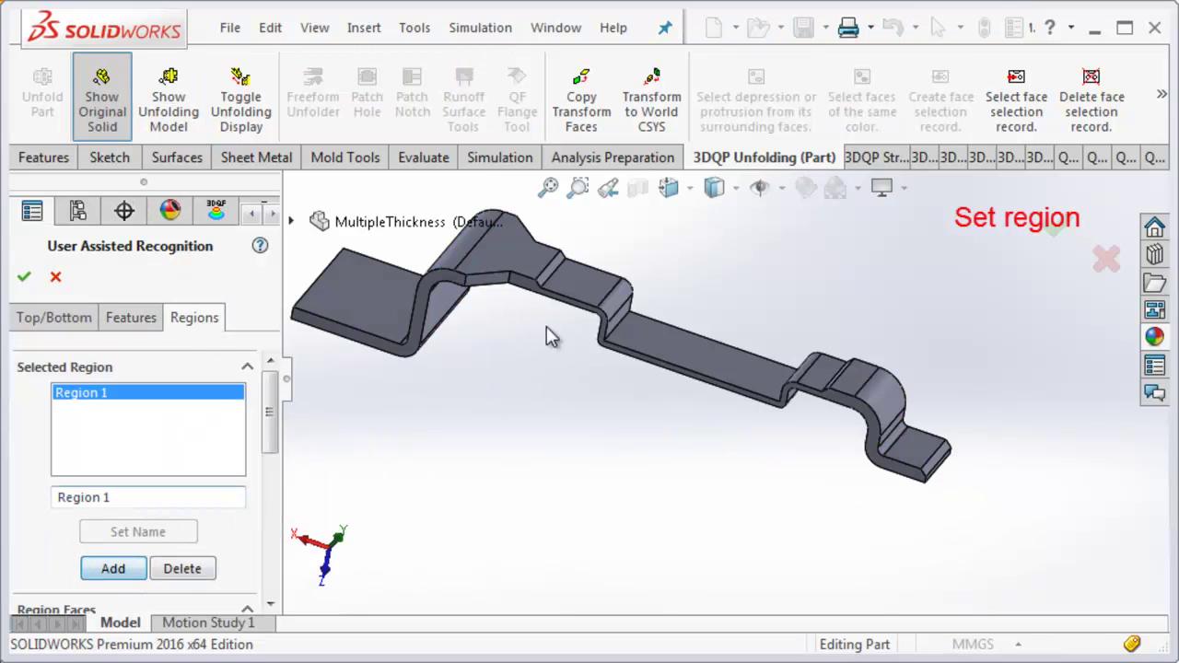
pyautogui.scroll(-2, 526, 338)
pyautogui.scroll(-2, 543, 304)
pyautogui.click(566, 291)
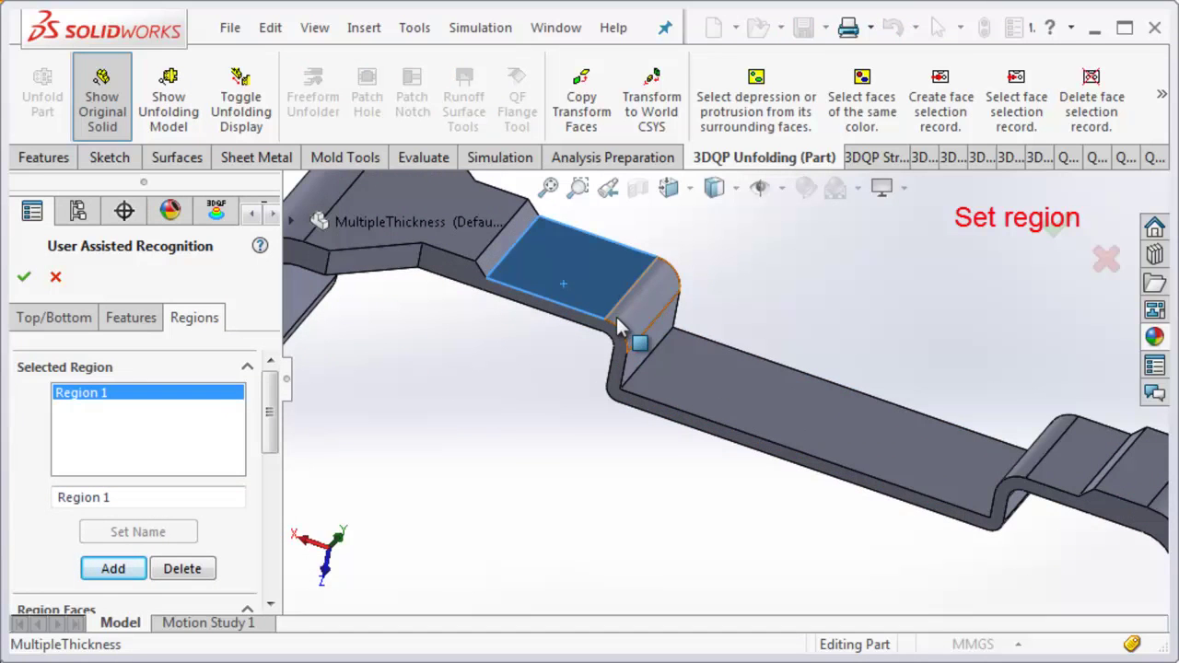
pyautogui.click(650, 353)
pyautogui.click(685, 378)
pyautogui.moveTo(762, 411); pyautogui.dragTo(864, 447, button='middle')
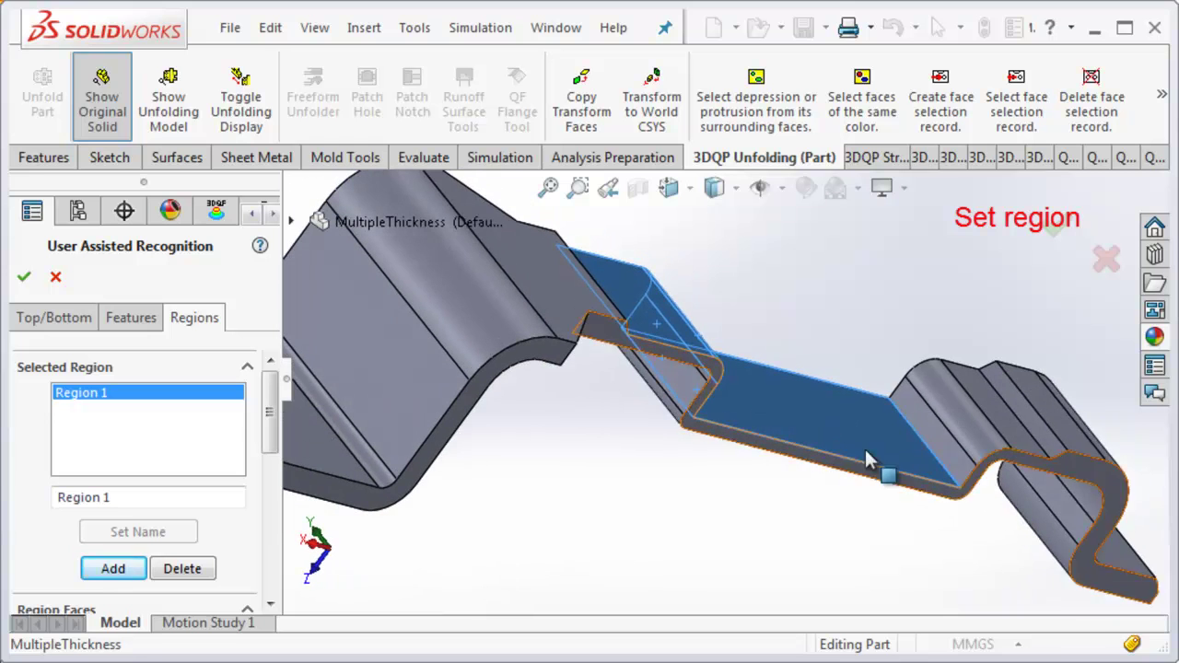
pyautogui.click(936, 441)
pyautogui.click(955, 415)
# Add the raised top face and the long lower face to Region 1
pyautogui.moveTo(956, 415)
pyautogui.mouseDown(button='middle')
pyautogui.moveTo(821, 332)
pyautogui.moveTo(839, 329)
pyautogui.moveTo(811, 408)
pyautogui.moveTo(795, 408)
pyautogui.moveTo(795, 387)
pyautogui.moveTo(763, 385)
pyautogui.moveTo(368, 461)
pyautogui.mouseUp(button='middle')
pyautogui.click(514, 424)
pyautogui.moveTo(535, 452); pyautogui.dragTo(608, 388, button='middle')
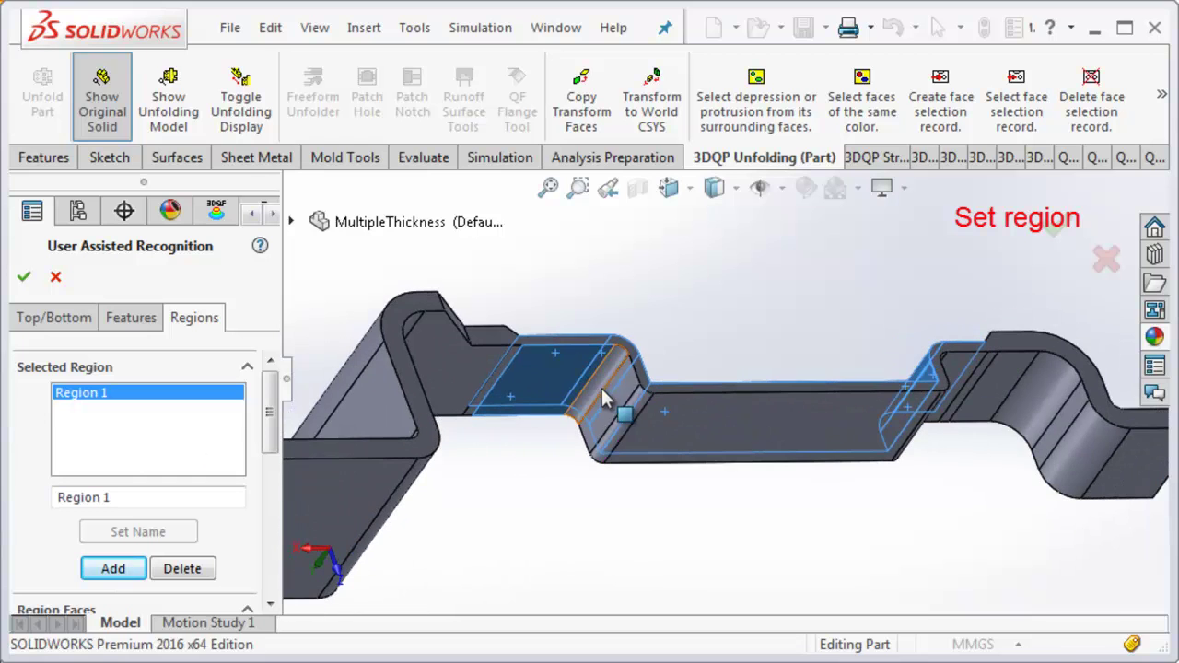
pyautogui.click(650, 427)
pyautogui.moveTo(651, 427)
pyautogui.mouseDown(button='middle')
pyautogui.moveTo(965, 433)
pyautogui.moveTo(982, 506)
pyautogui.moveTo(927, 482)
pyautogui.mouseUp(button='middle')
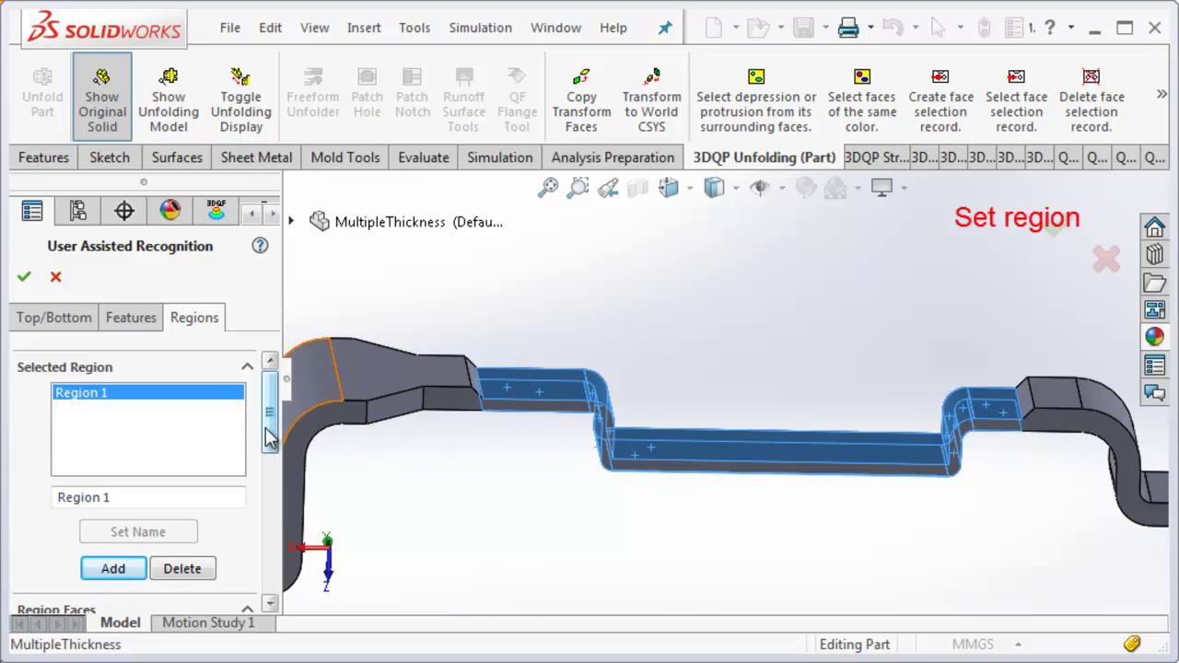
pyautogui.scroll(-3, 270, 437)
pyautogui.scroll(-2, 270, 438)
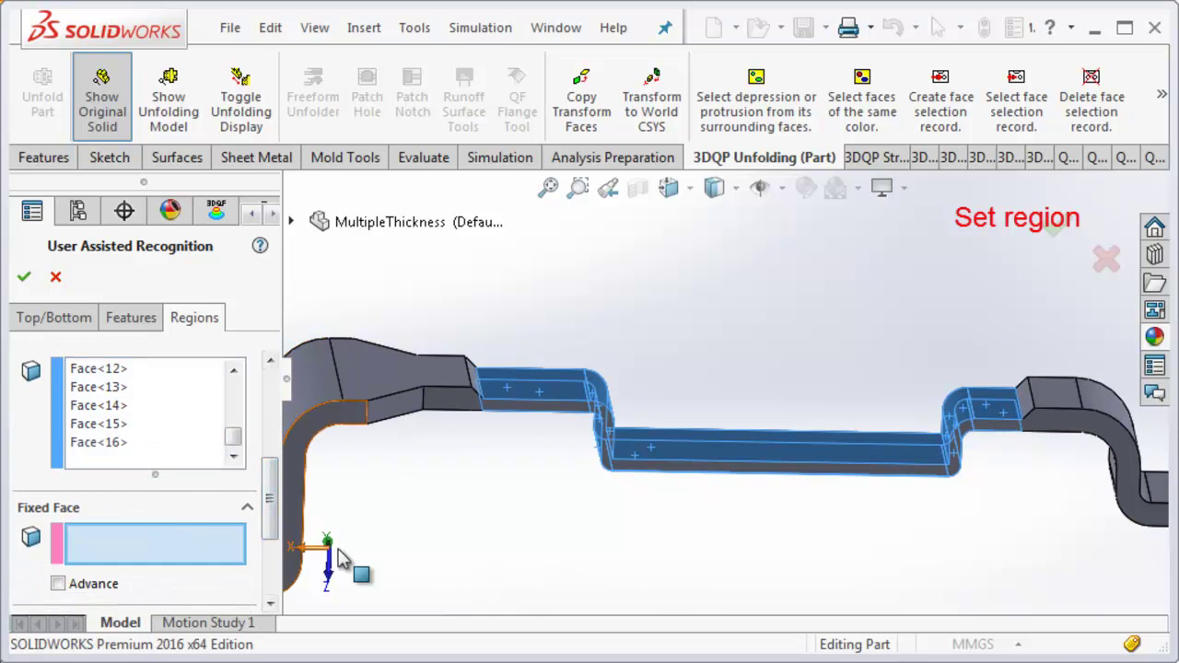
# Set Face<8> as Region 1's fixed face and apply it, dismissing the top/bottom warning
pyautogui.moveTo(338, 558); pyautogui.dragTo(468, 376, button='middle')
pyautogui.click(535, 461)
pyautogui.moveTo(539, 334)
pyautogui.mouseDown(button='middle')
pyautogui.moveTo(593, 483)
pyautogui.moveTo(549, 516)
pyautogui.mouseUp(button='middle')
pyautogui.moveTo(274, 518); pyautogui.dragTo(212, 385)
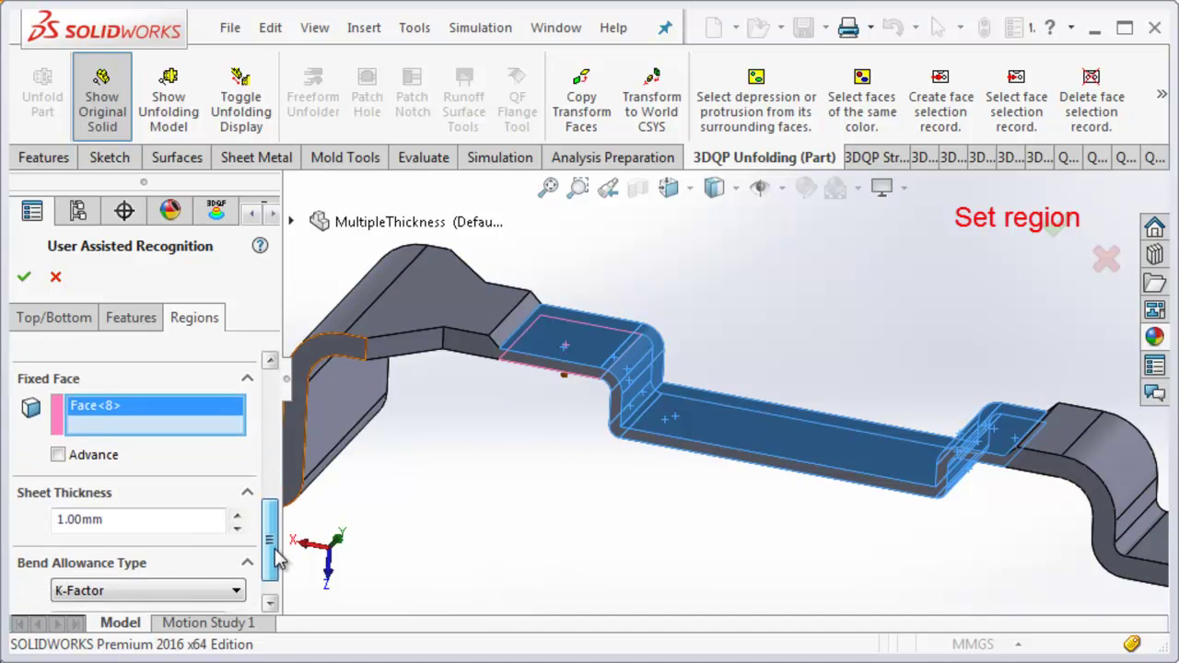
pyautogui.click(24, 276)
pyautogui.click(785, 396)
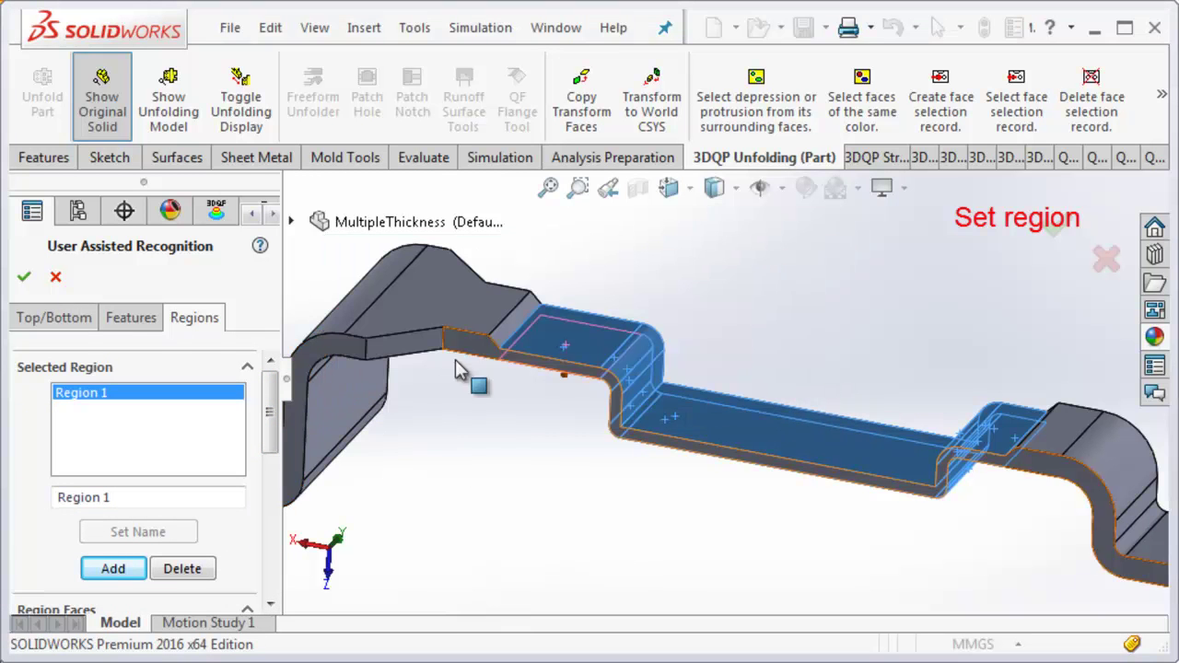
pyautogui.click(53, 323)
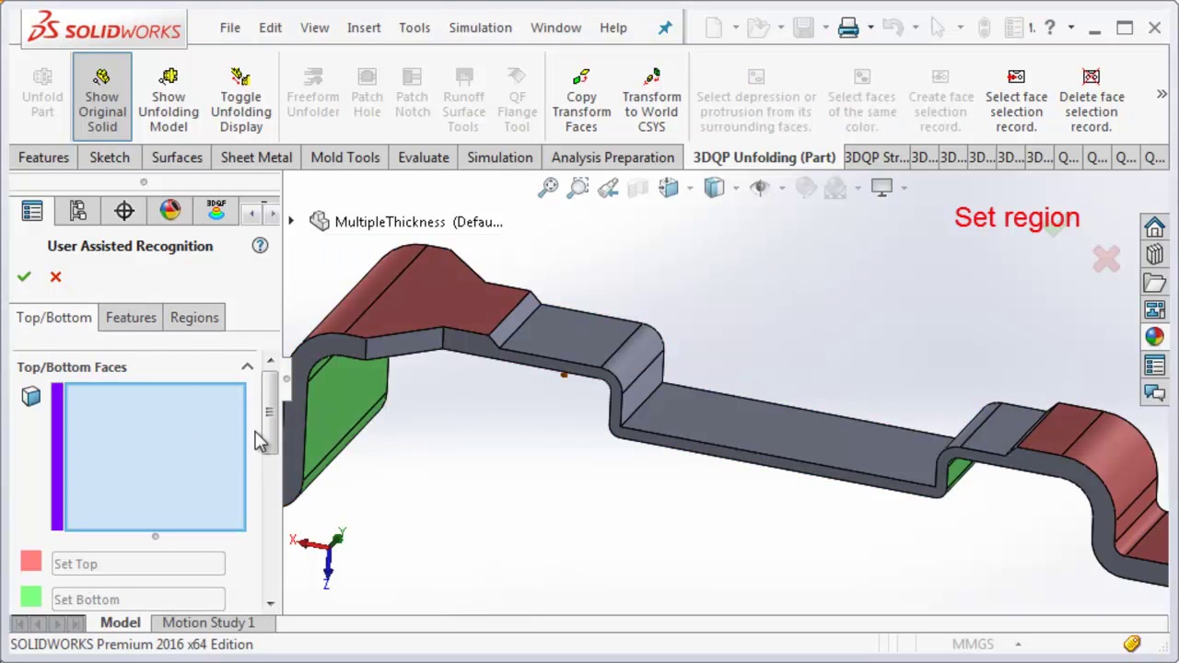
# Mark the middle section's upper faces, Face<17>, Face<1>–Face<7> and Face<18>, as top faces
pyautogui.click(514, 330)
pyautogui.click(599, 329)
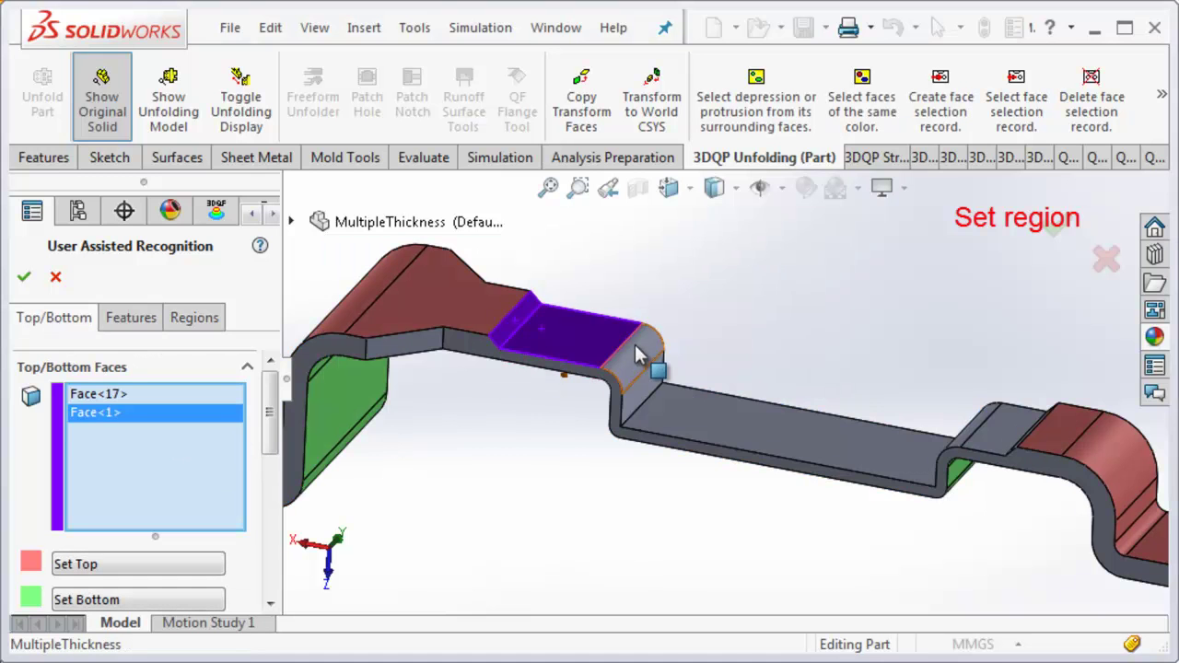
pyautogui.click(645, 392)
pyautogui.click(676, 427)
pyautogui.click(675, 426)
pyautogui.moveTo(675, 427); pyautogui.dragTo(849, 495, button='middle')
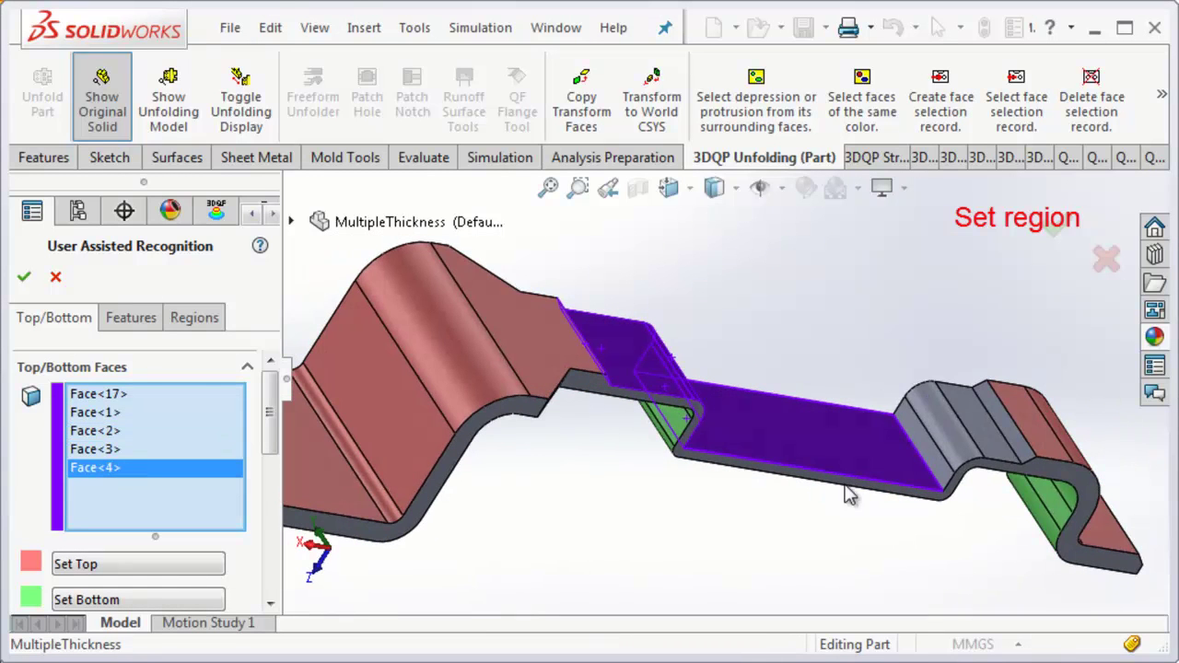
pyautogui.click(921, 424)
pyautogui.click(967, 416)
pyautogui.click(999, 420)
pyautogui.click(1021, 433)
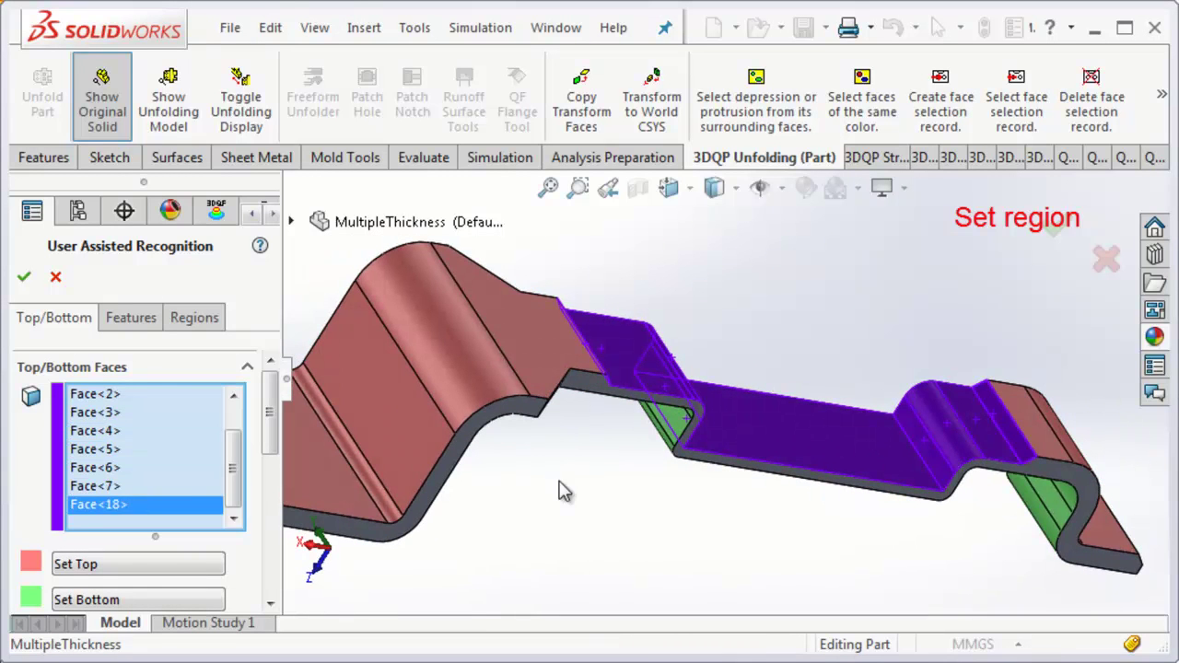
pyautogui.click(148, 572)
pyautogui.moveTo(613, 579)
pyautogui.mouseDown(button='middle')
pyautogui.moveTo(574, 337)
pyautogui.moveTo(598, 329)
pyautogui.moveTo(532, 486)
pyautogui.moveTo(468, 476)
pyautogui.moveTo(658, 448)
pyautogui.moveTo(458, 426)
pyautogui.mouseUp(button='middle')
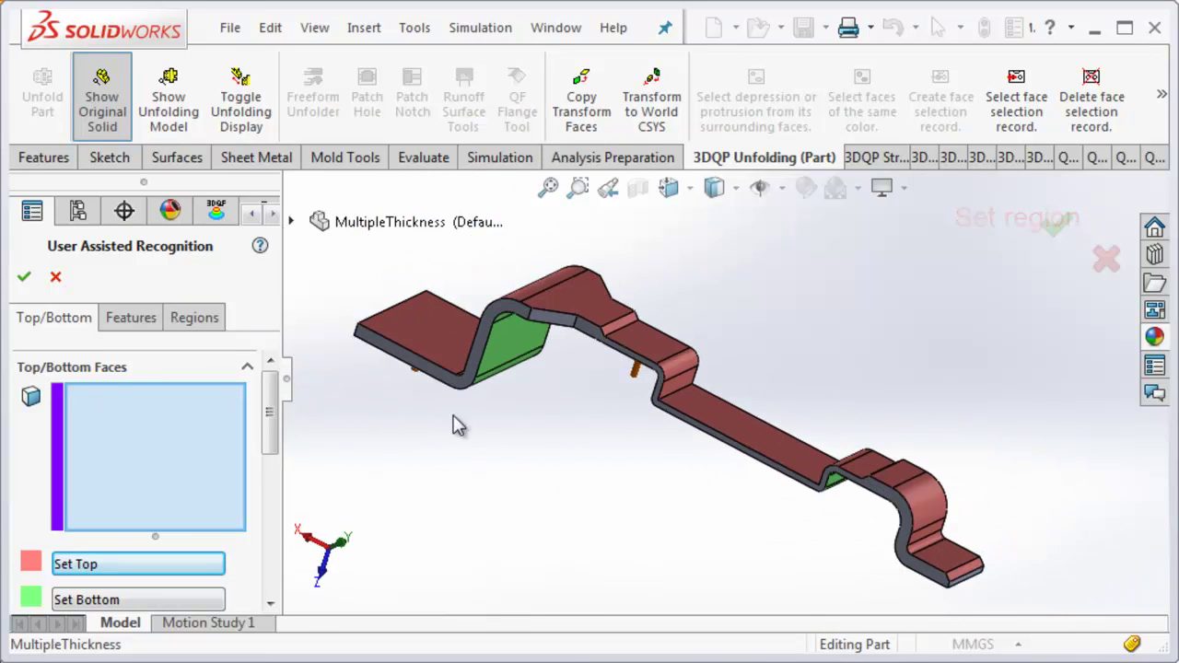
# Finish recognition with eight bends and three coins, then unfold and refold the whole part
pyautogui.click(24, 276)
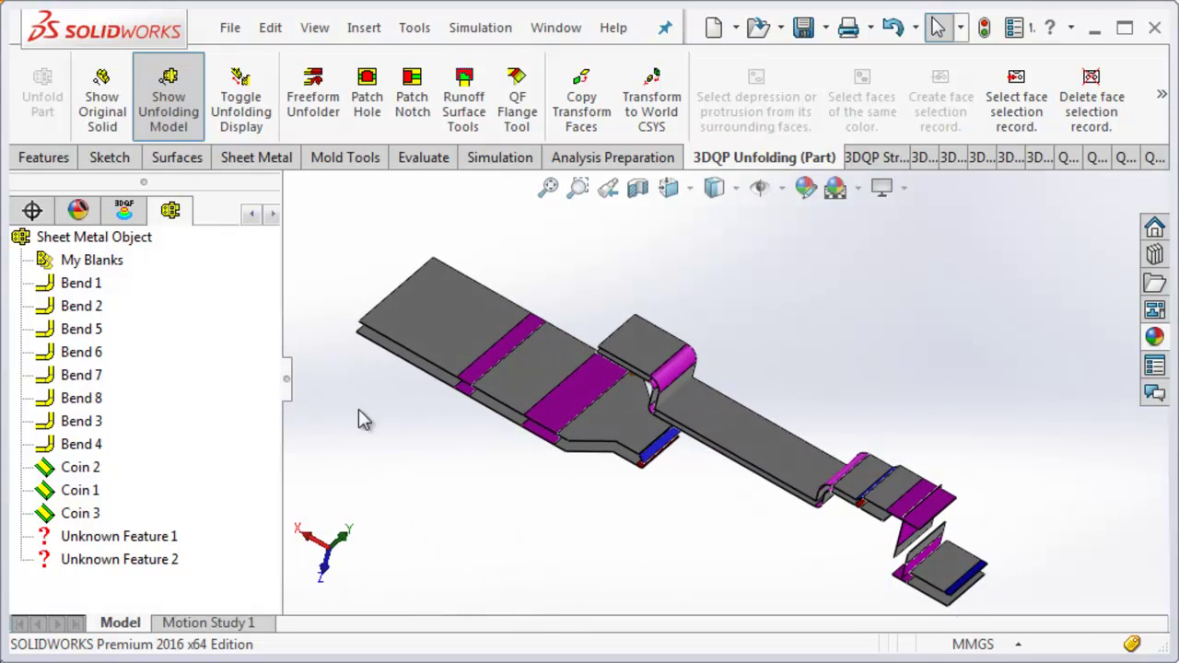
pyautogui.rightClick(124, 249)
pyautogui.click(181, 281)
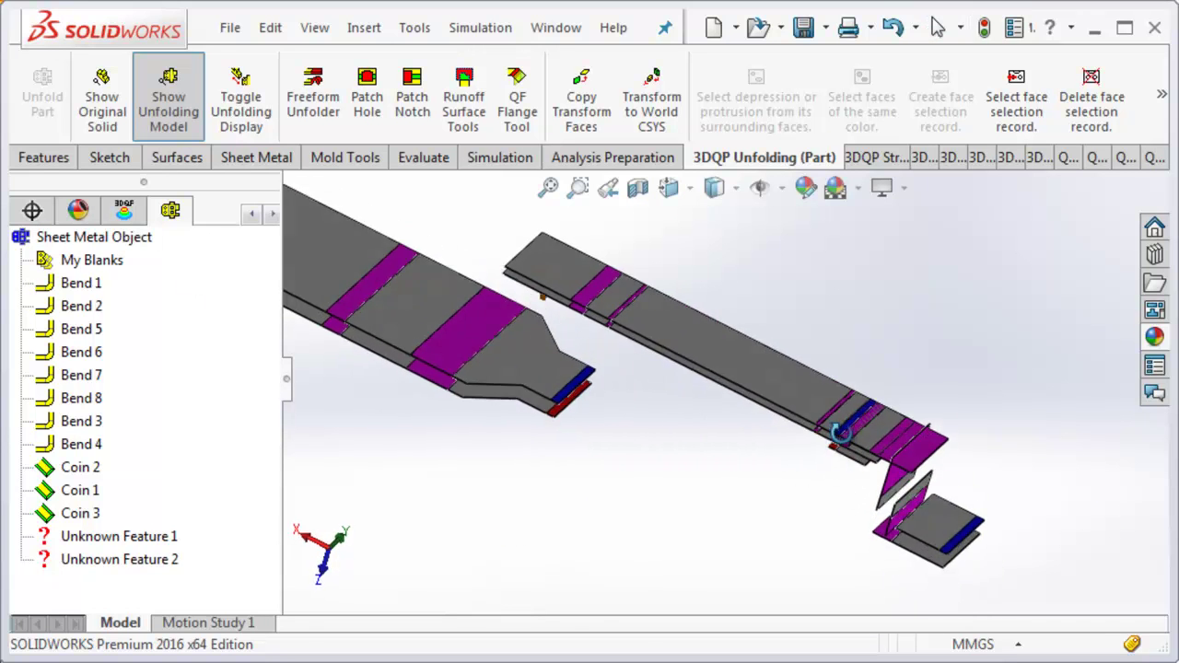
pyautogui.rightClick(125, 249)
pyautogui.click(150, 305)
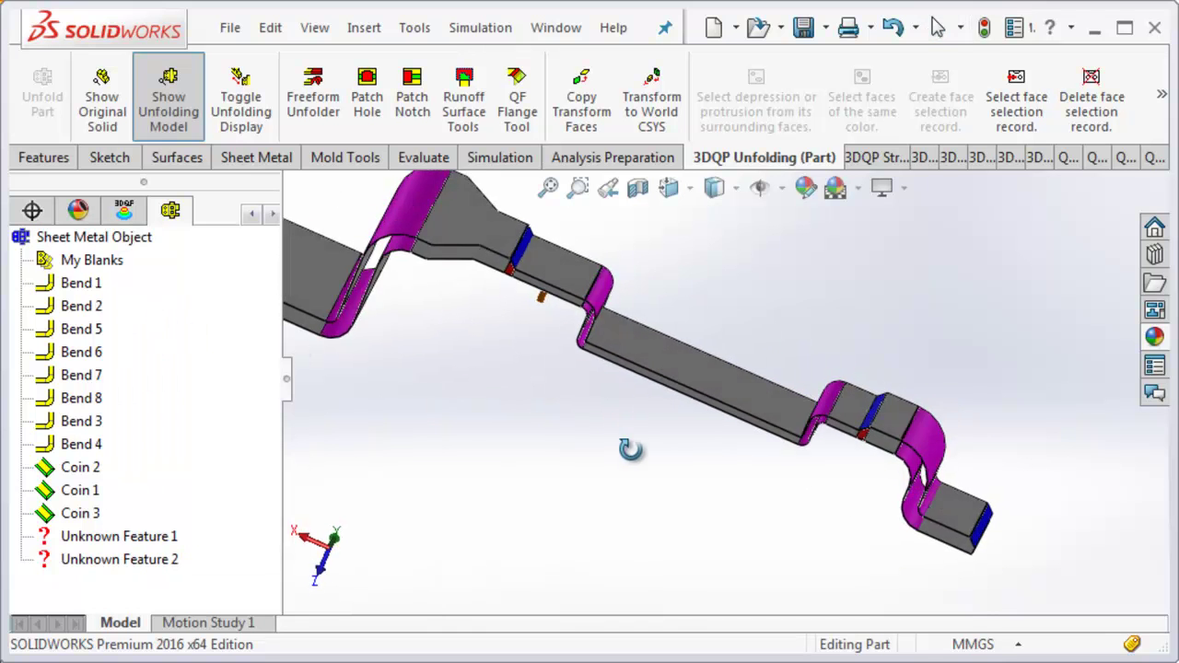
# Fit the refolded model in view and bring up the Sheet Metal Object's context menu
pyautogui.scroll(-3, 756, 452)
pyautogui.scroll(3, 798, 463)
pyautogui.moveTo(779, 434); pyautogui.dragTo(658, 341, button='middle')
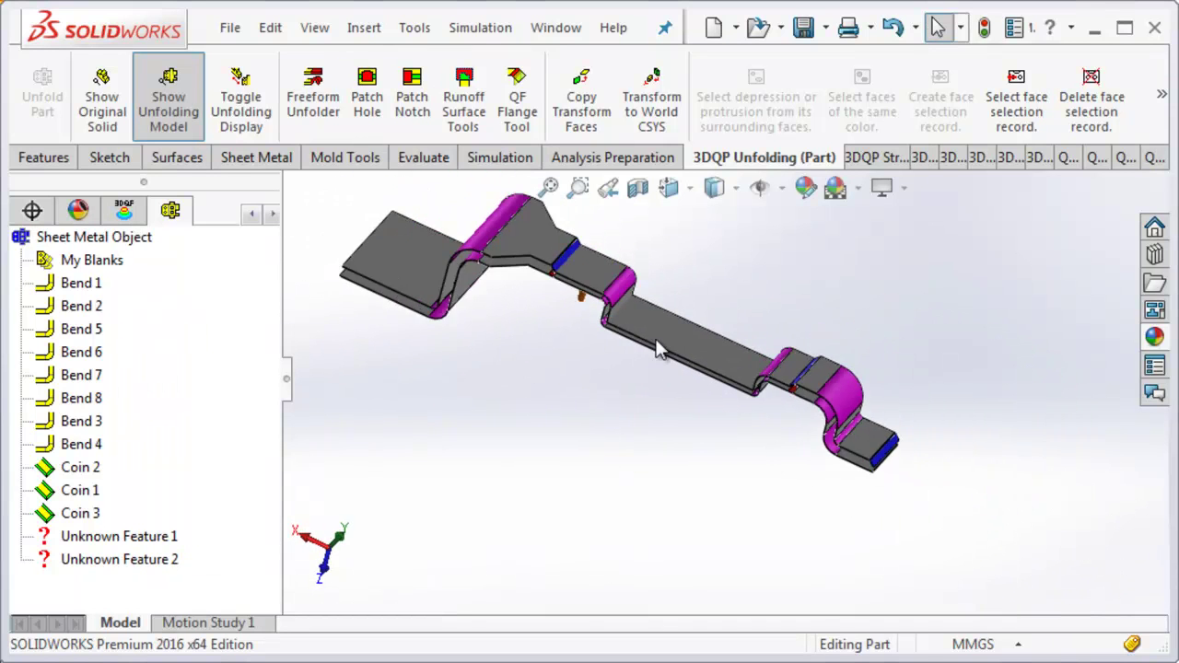
pyautogui.scroll(-3, 661, 343)
pyautogui.scroll(2, 661, 343)
pyautogui.press('f')
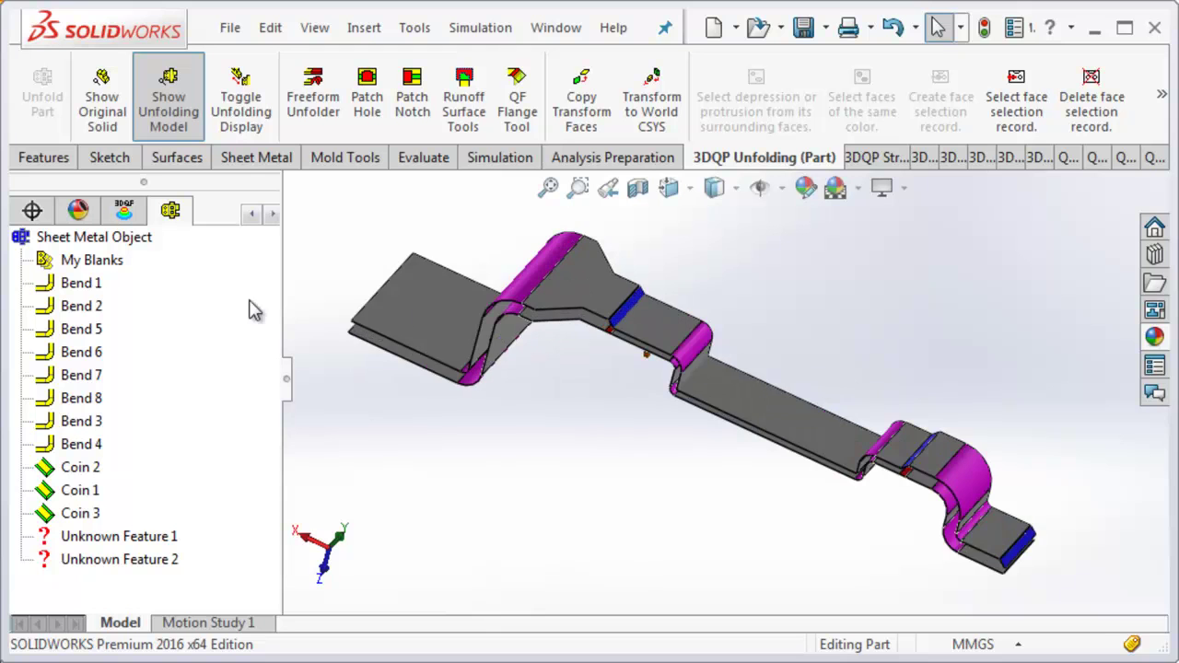
pyautogui.click(139, 239)
pyautogui.rightClick(139, 240)
# Reopen User Assisted Recognition and create the UAR Form 1 user-defined feature
pyautogui.click(171, 249)
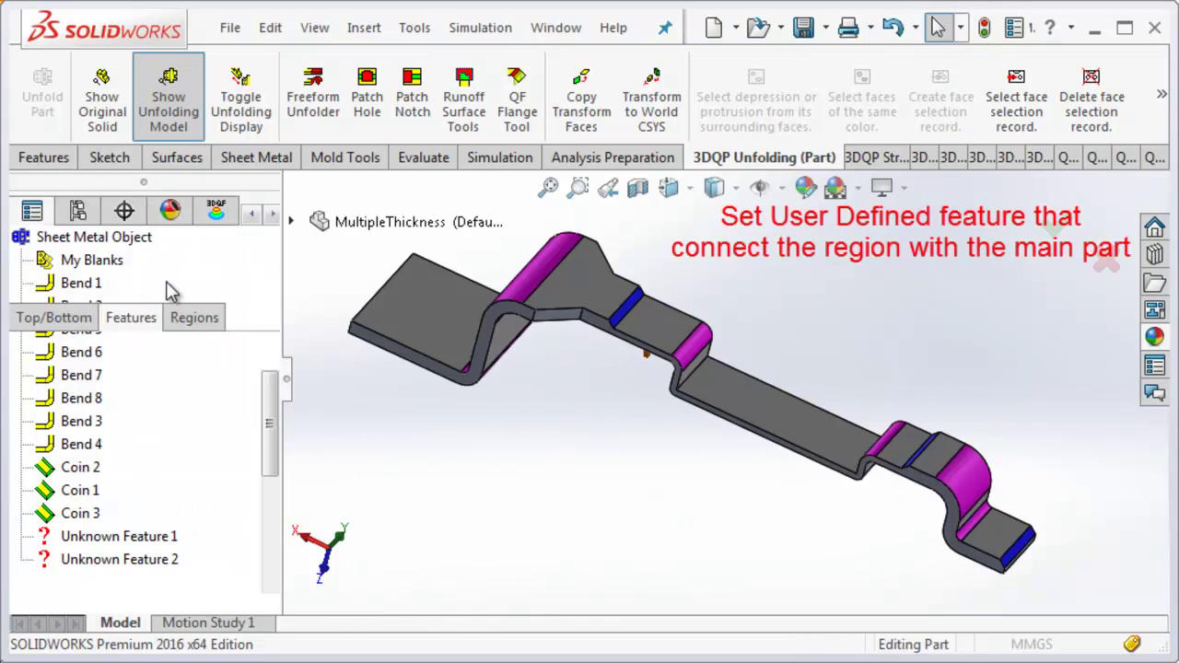
pyautogui.click(81, 514)
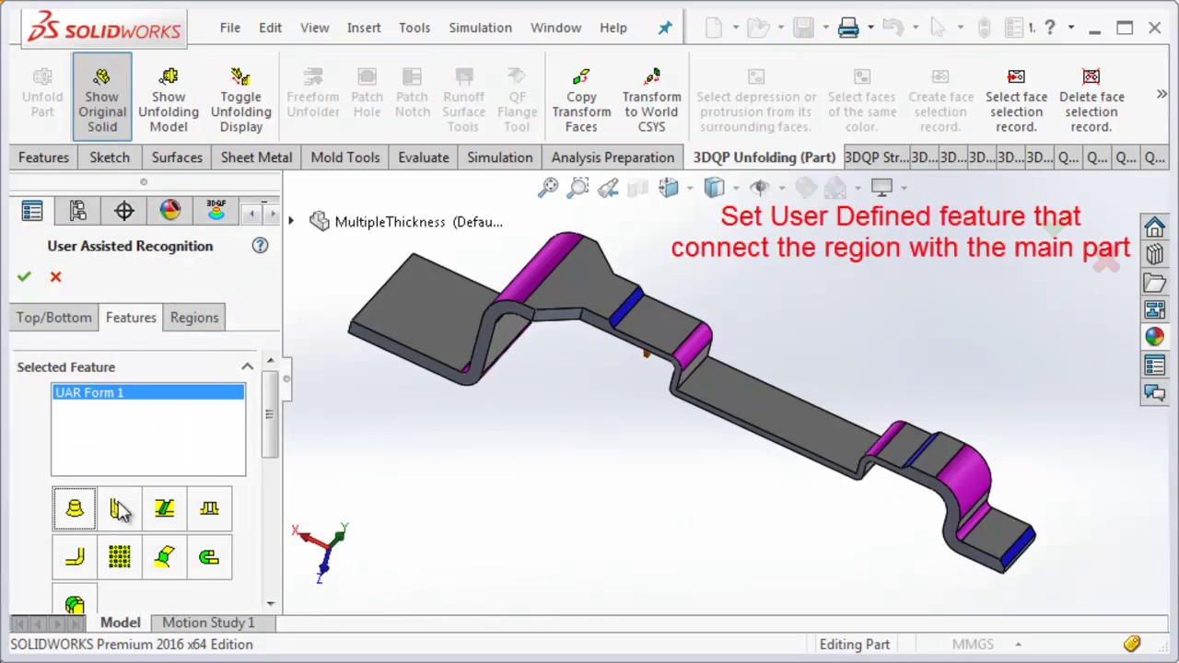
pyautogui.scroll(-5, 908, 474)
pyautogui.moveTo(907, 428)
pyautogui.mouseDown(button='middle')
pyautogui.moveTo(868, 500)
pyautogui.moveTo(866, 280)
pyautogui.mouseUp(button='middle')
pyautogui.scroll(3, 864, 339)
pyautogui.moveTo(864, 339)
pyautogui.mouseDown(button='middle')
pyautogui.moveTo(784, 516)
pyautogui.moveTo(866, 322)
pyautogui.moveTo(611, 329)
pyautogui.moveTo(642, 387)
pyautogui.moveTo(637, 355)
pyautogui.mouseUp(button='middle')
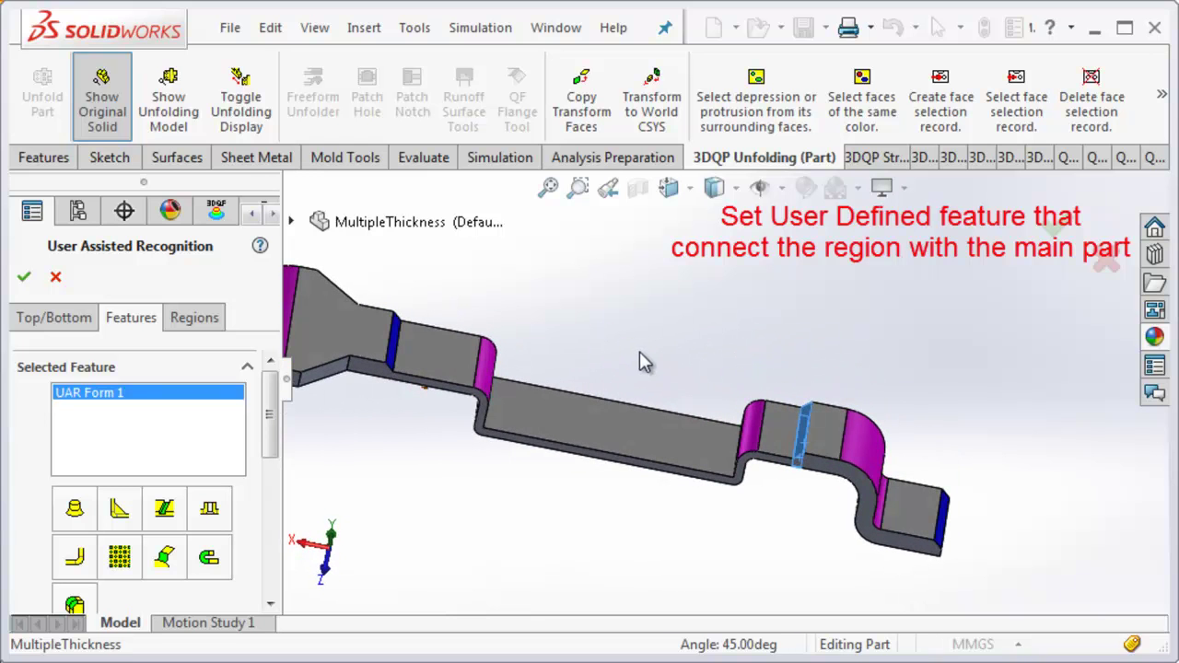
# Add User Defined 1 from the face linking Region 1 to the main part
pyautogui.click(153, 516)
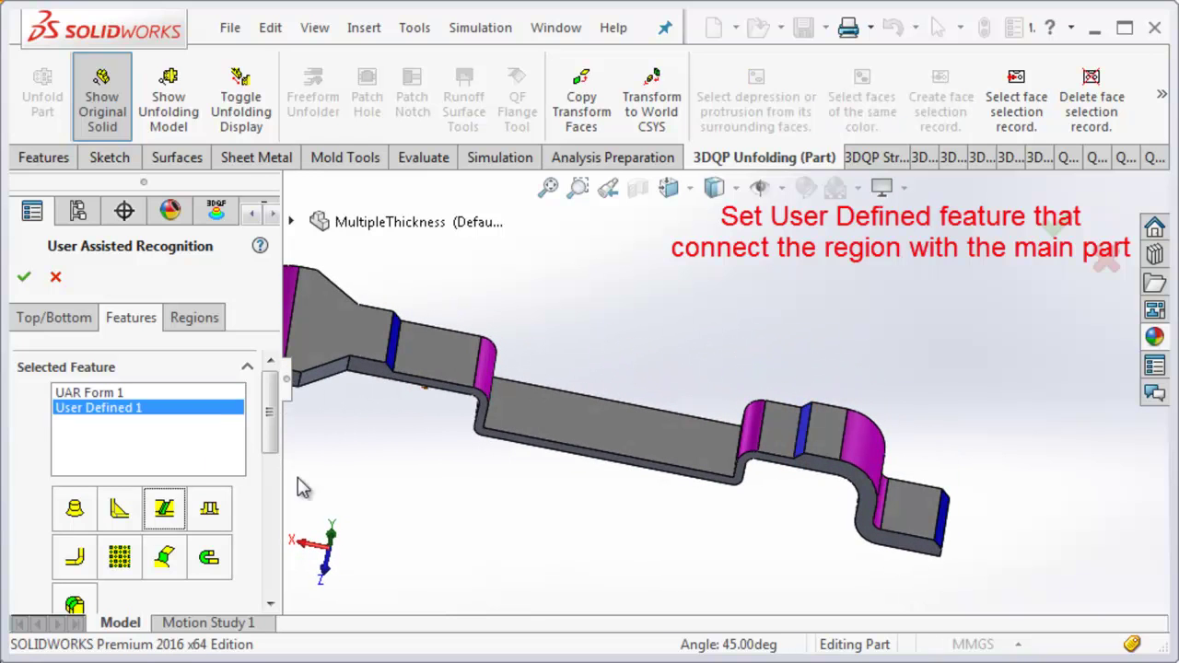
pyautogui.click(398, 367)
pyautogui.moveTo(394, 421); pyautogui.dragTo(426, 270, button='middle')
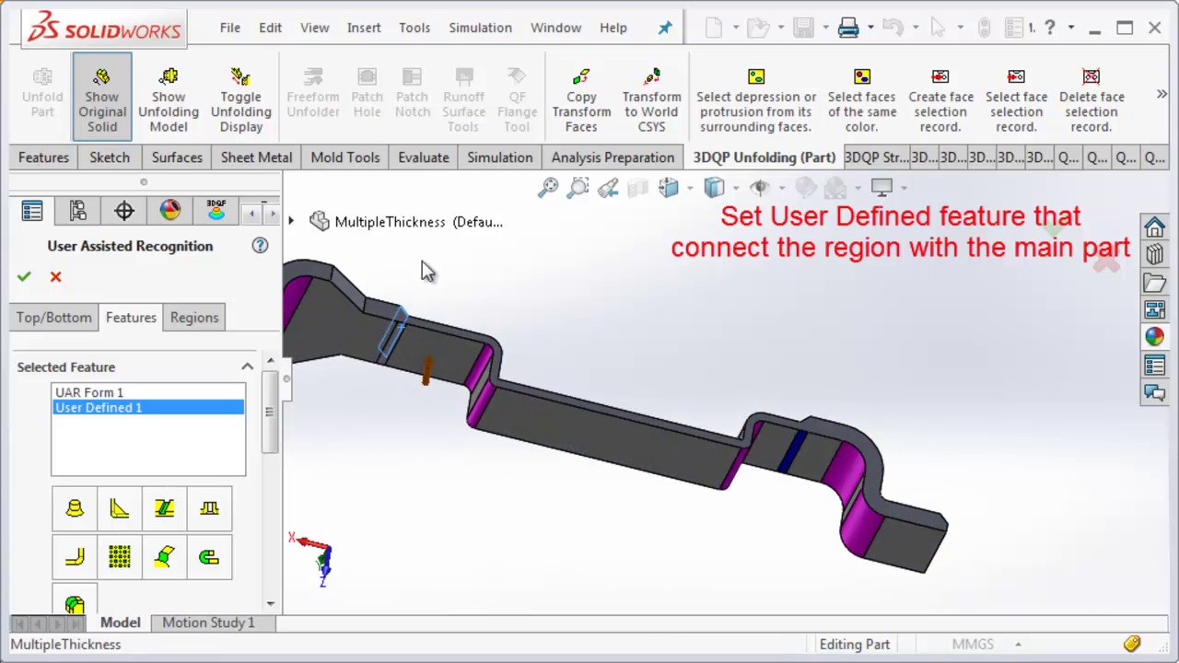
pyautogui.moveTo(559, 350)
pyautogui.mouseDown(button='middle')
pyautogui.moveTo(519, 469)
pyautogui.moveTo(417, 479)
pyautogui.mouseUp(button='middle')
pyautogui.click(24, 276)
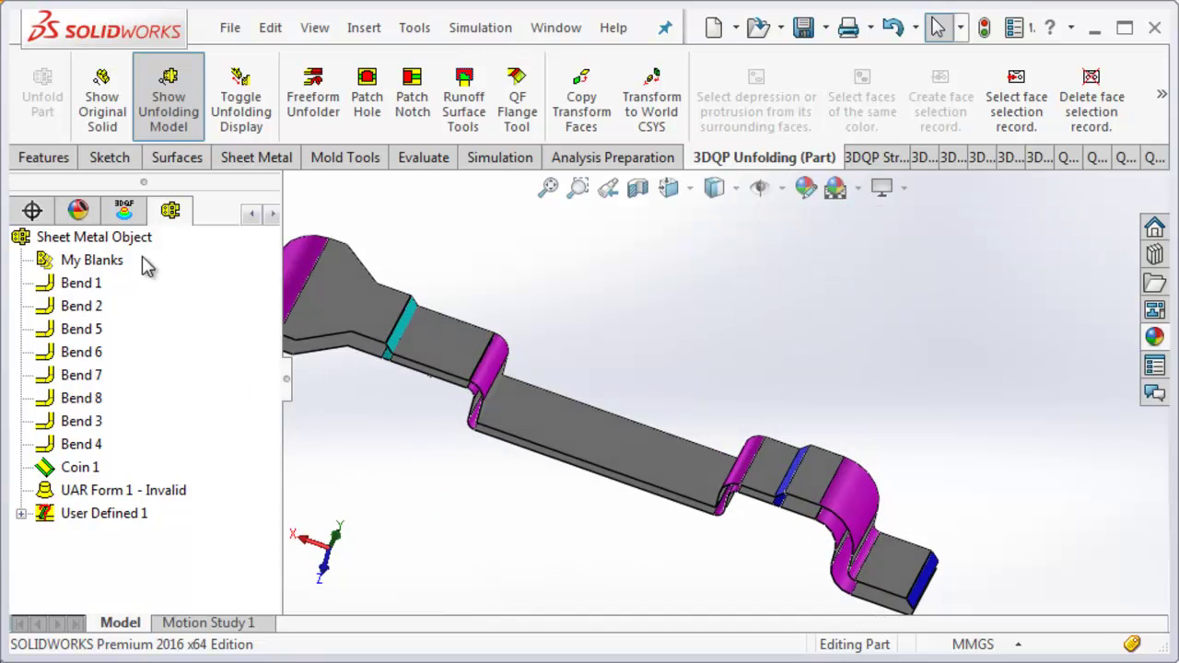
# Set User Defined 1 as the root of Sheet Patch 8
pyautogui.rightClick(437, 362)
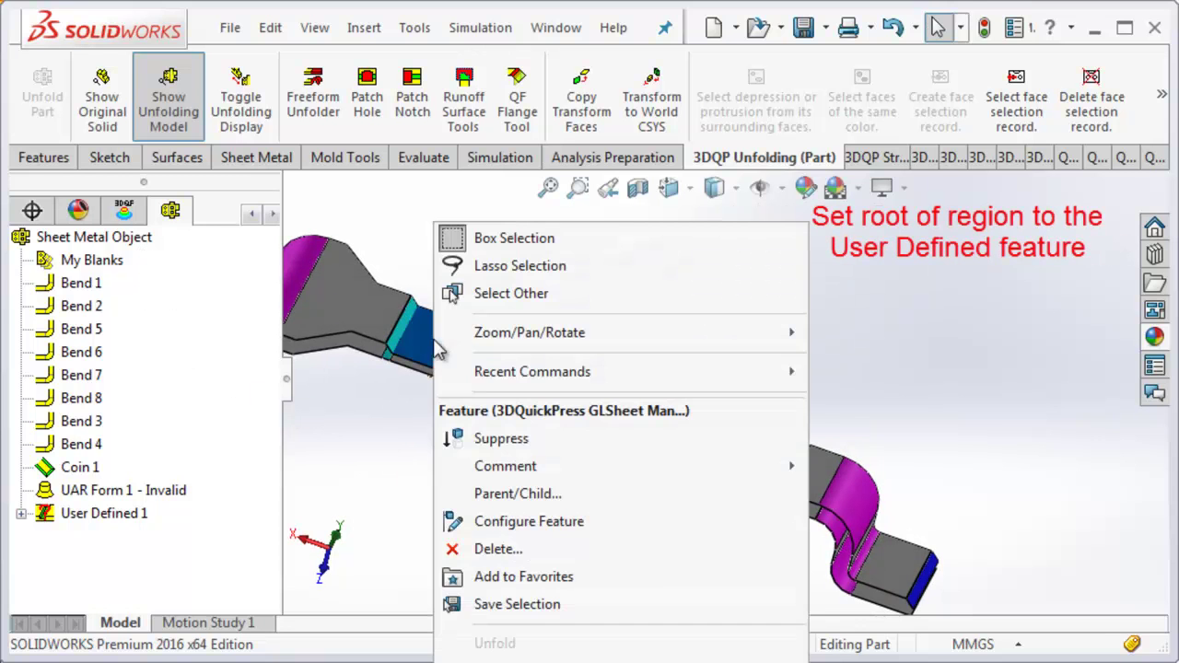
pyautogui.click(498, 650)
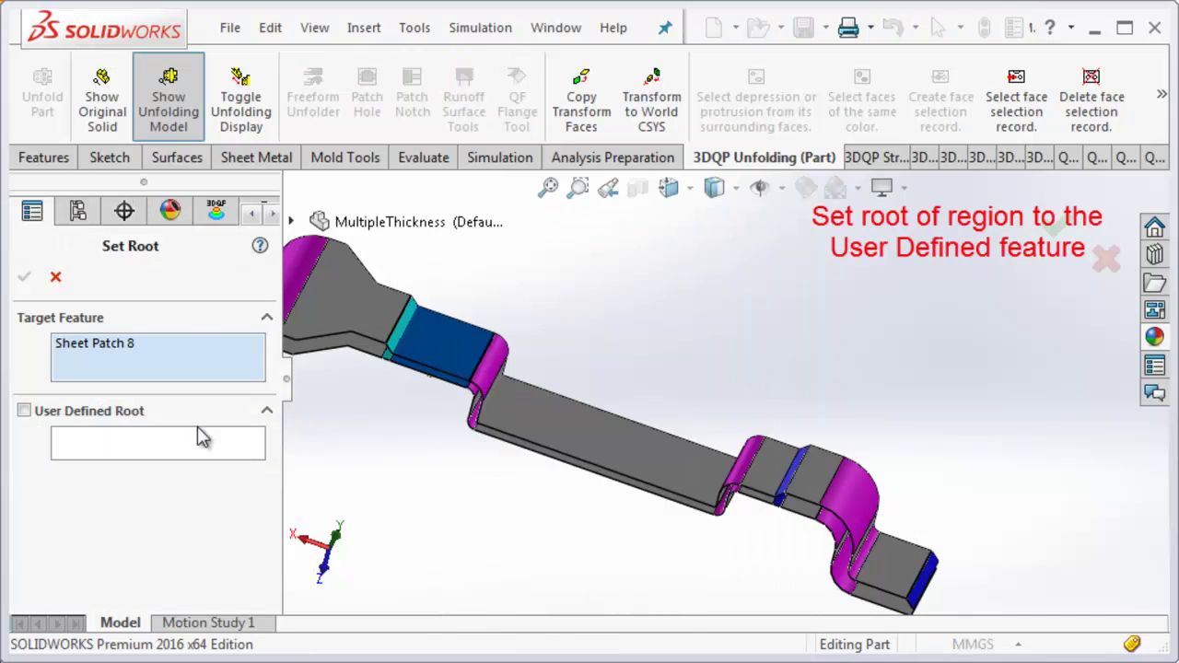
pyautogui.click(129, 414)
pyautogui.scroll(-1, 419, 333)
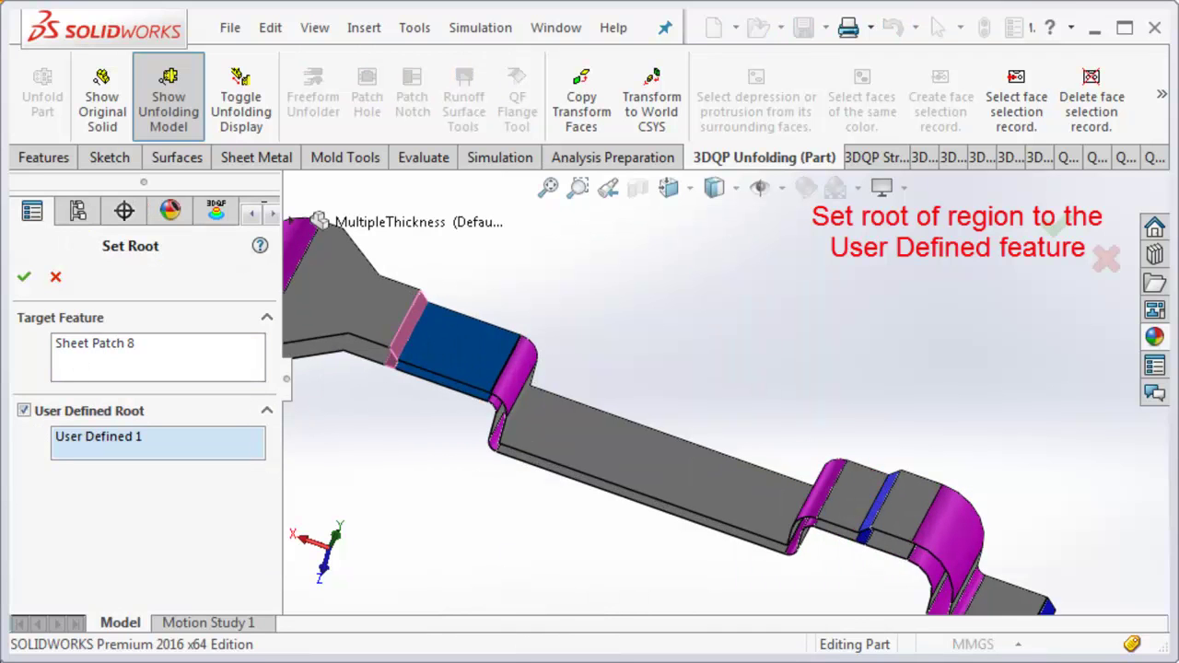
pyautogui.click(24, 278)
pyautogui.scroll(2, 526, 390)
pyautogui.scroll(1, 737, 415)
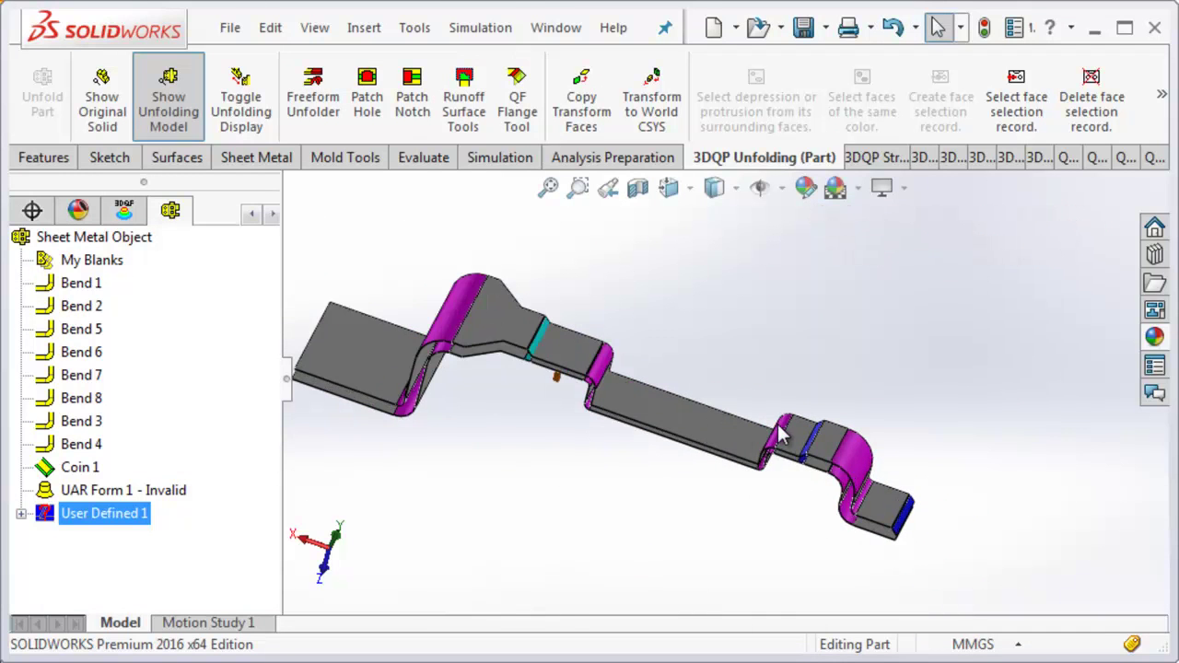
pyautogui.scroll(-2, 802, 467)
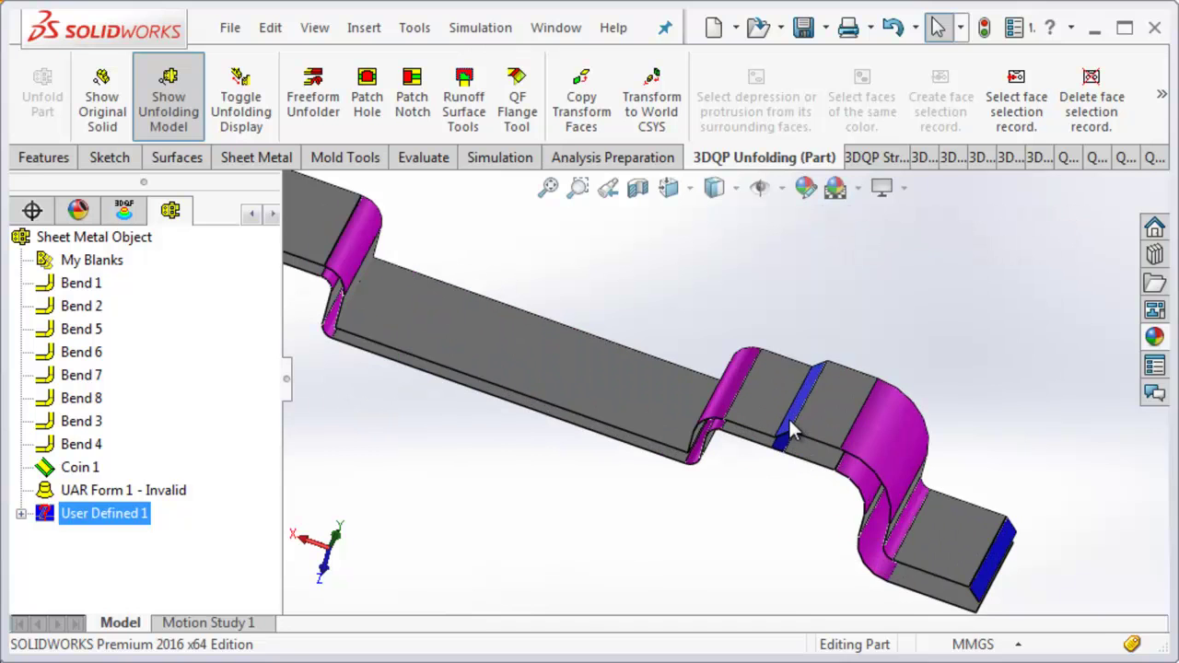
# Set Sheet Patch 7 as the root of UAR Form 1
pyautogui.rightClick(791, 432)
pyautogui.click(797, 232)
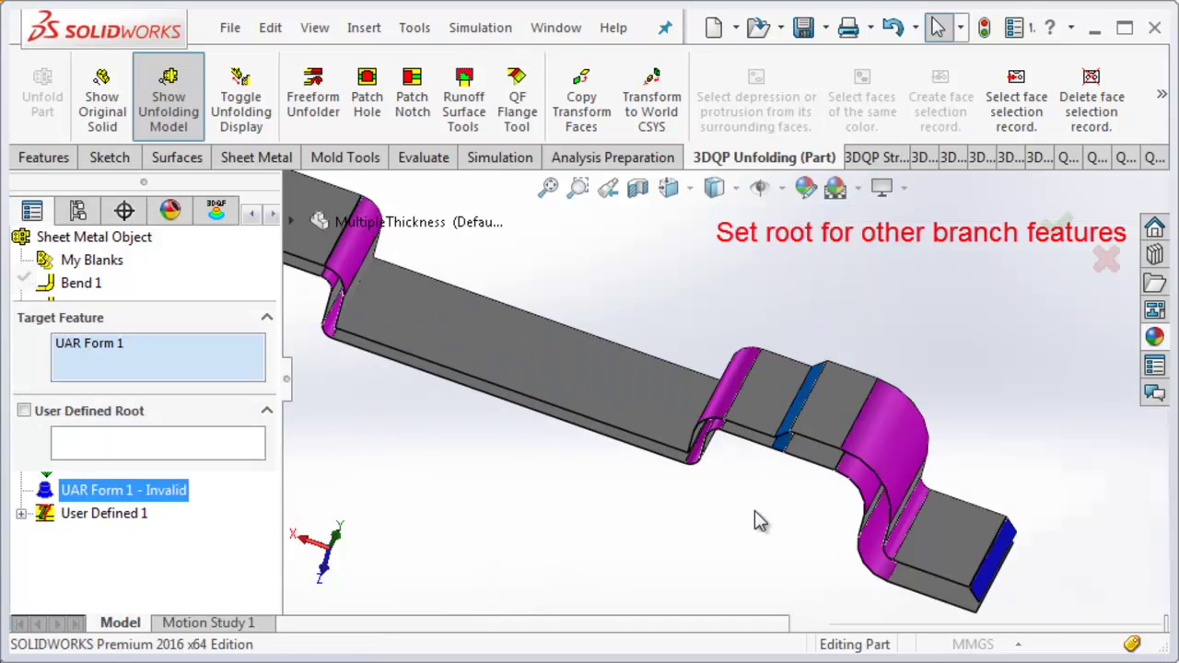
pyautogui.click(129, 416)
pyautogui.click(774, 429)
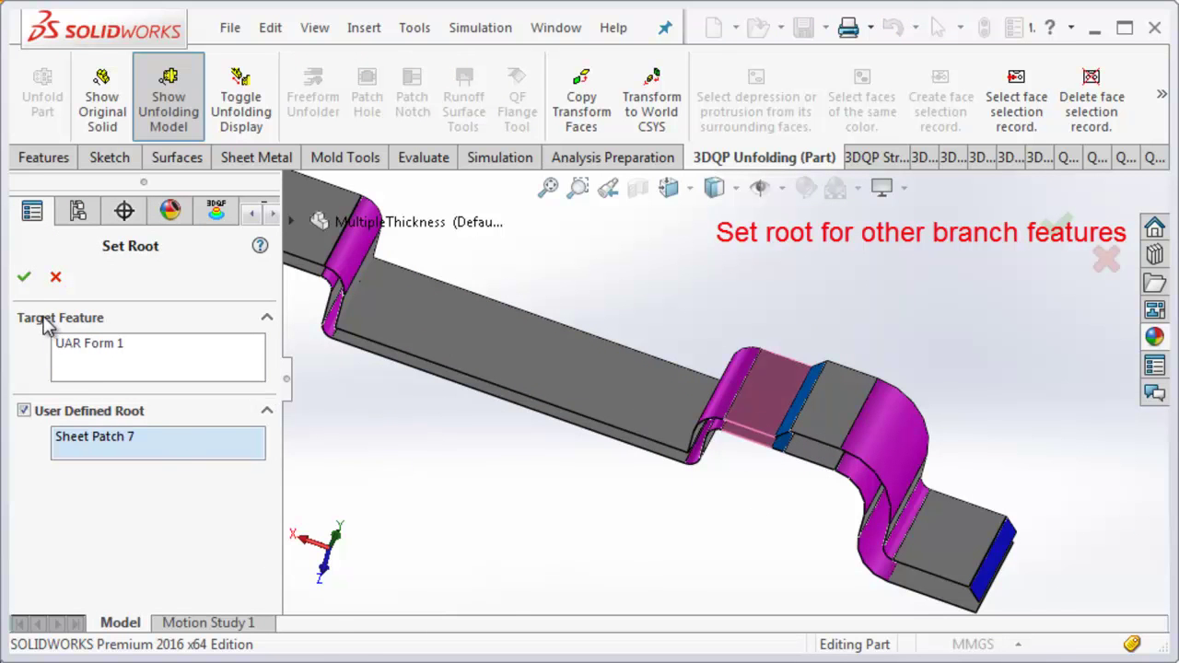
pyautogui.click(24, 277)
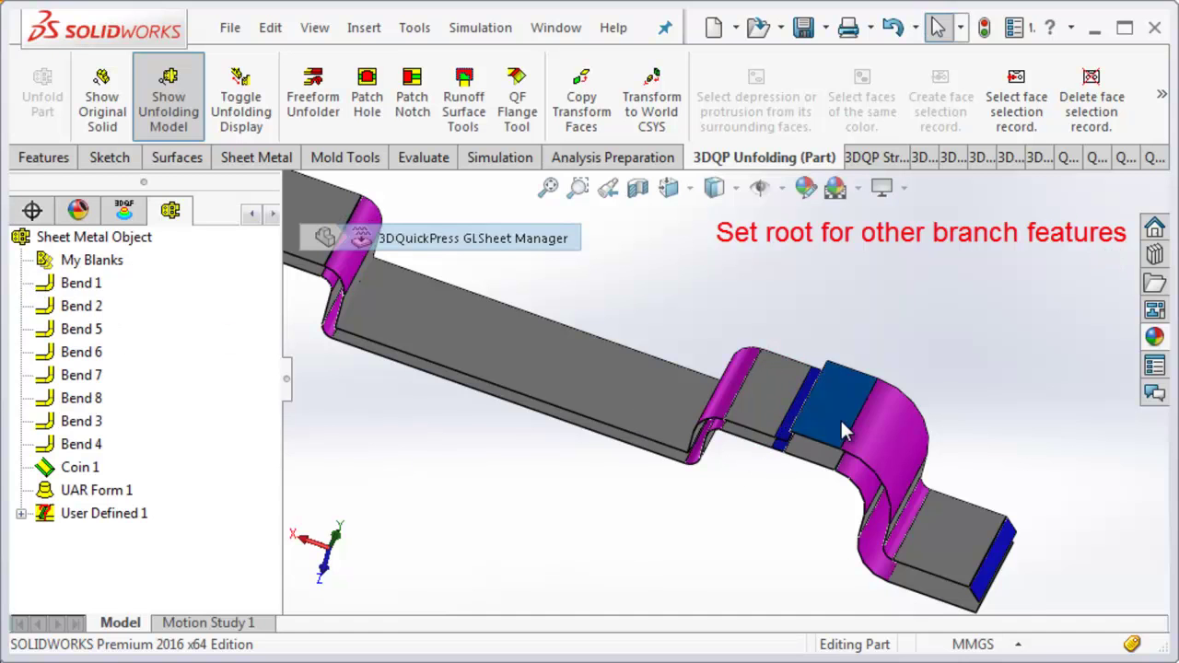
# Set UAR Form 1 as the root of Sheet Patch 1
pyautogui.rightClick(840, 418)
pyautogui.click(876, 234)
pyautogui.scroll(-2, 804, 522)
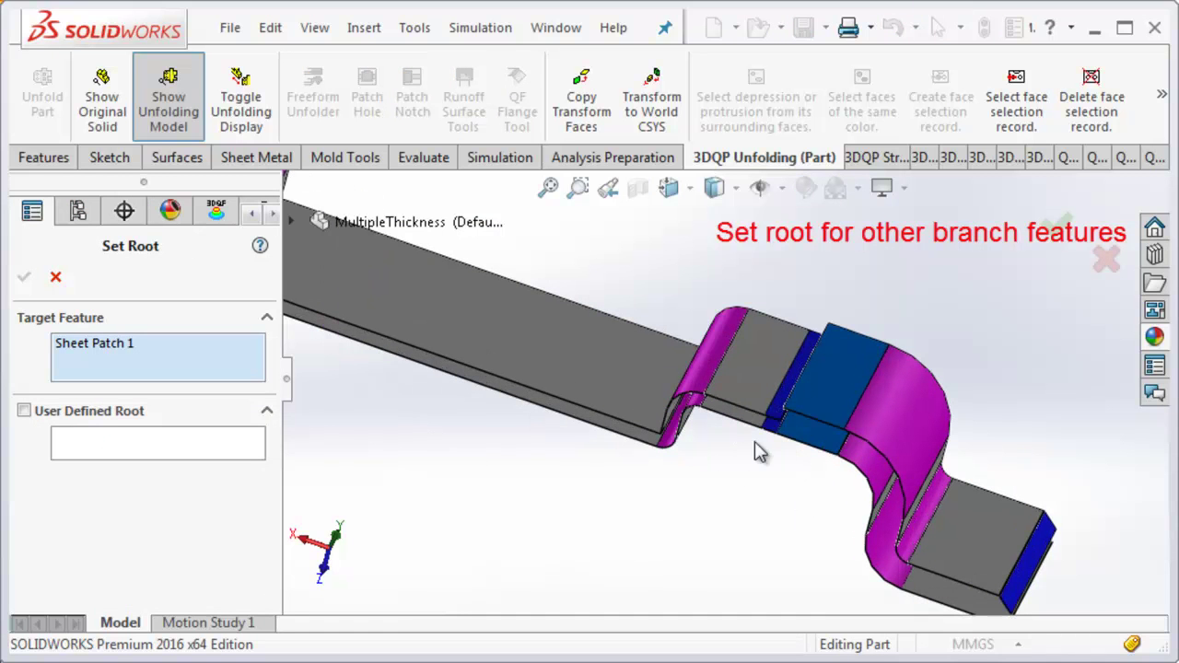
pyautogui.click(106, 411)
pyautogui.click(776, 422)
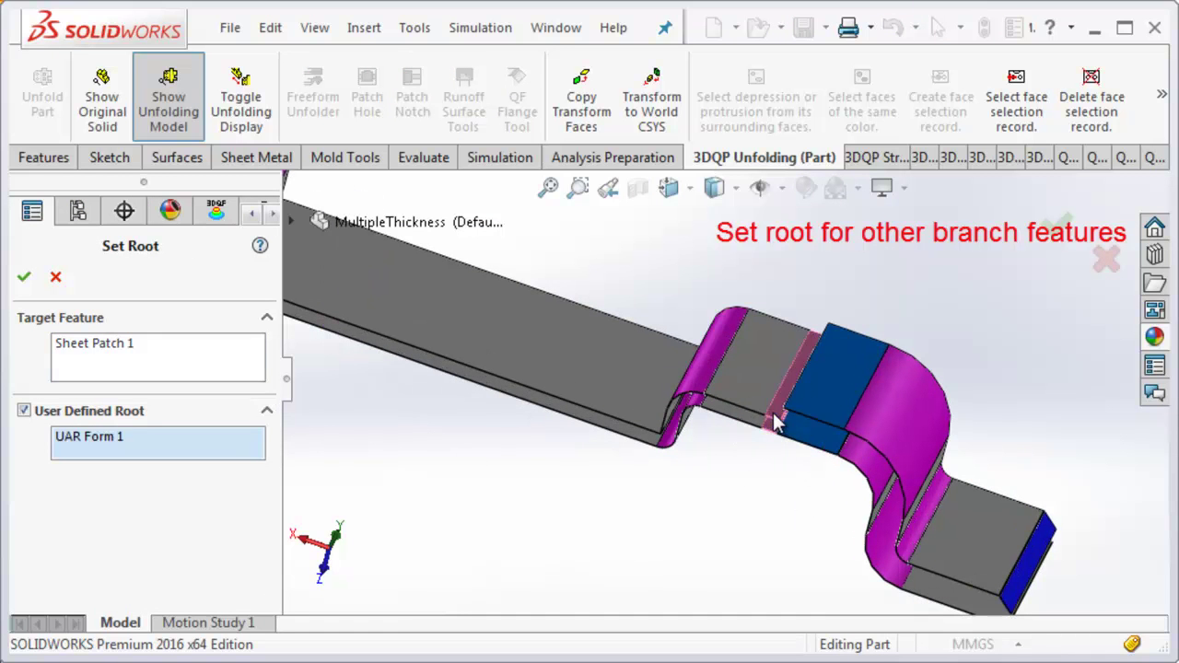
pyautogui.click(24, 277)
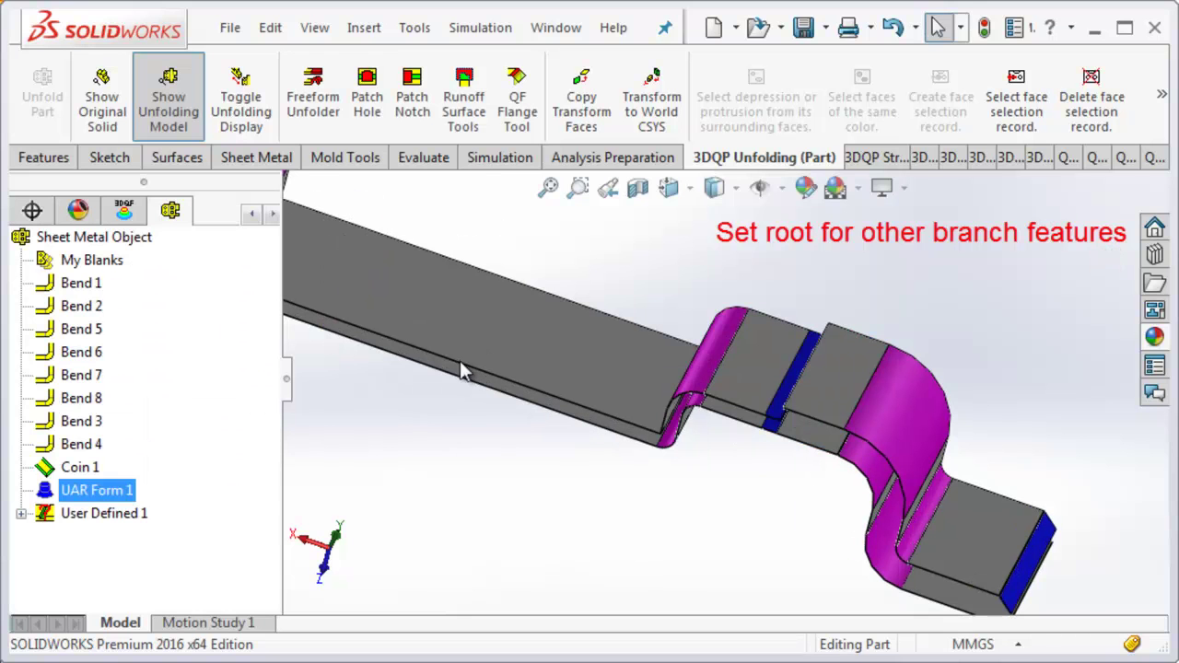
# Give Bend 4 a user-defined root of Sheet Patch 1
pyautogui.click(880, 441)
pyautogui.rightClick(890, 425)
pyautogui.click(931, 550)
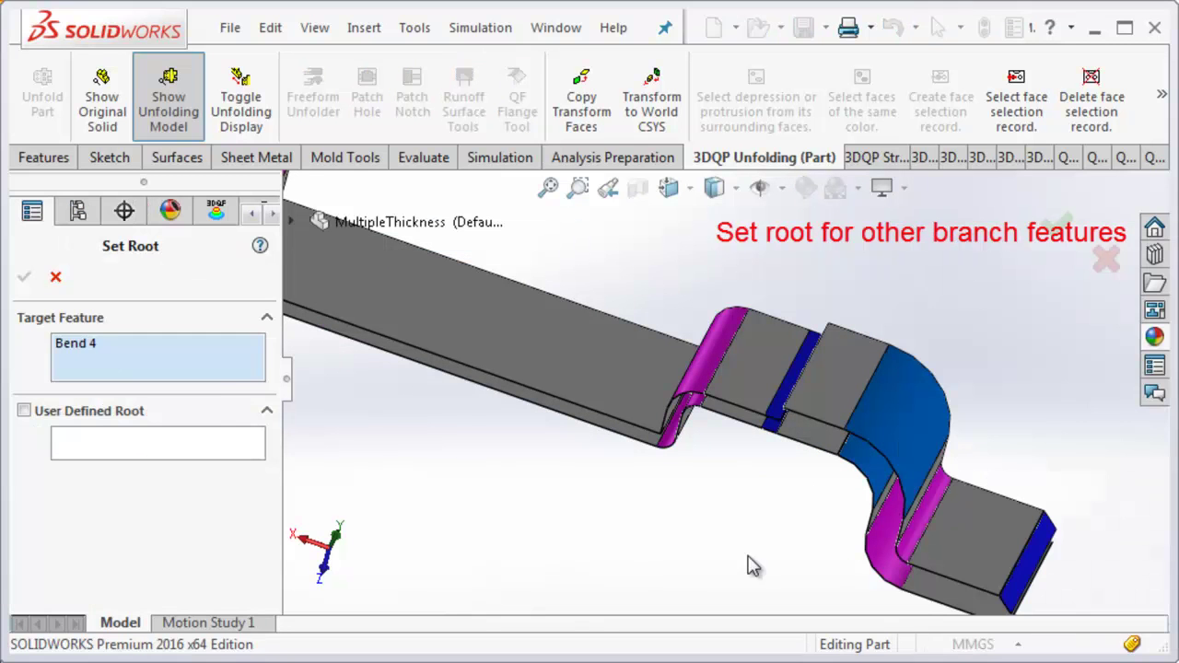
pyautogui.click(23, 411)
pyautogui.click(786, 422)
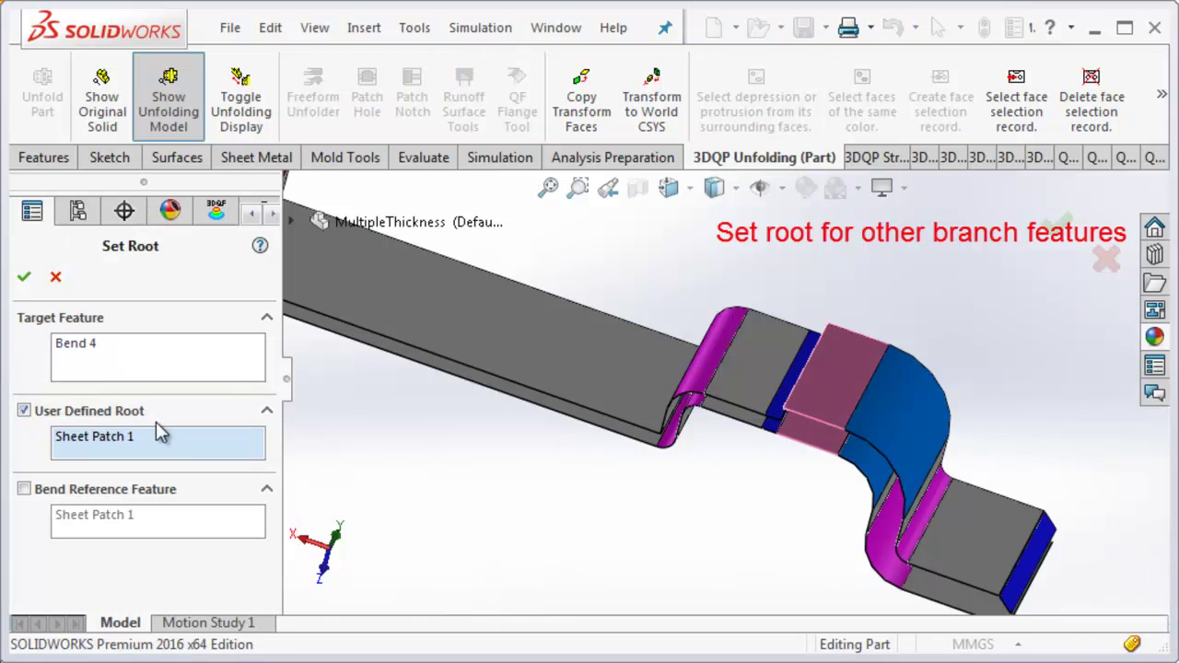
# Give Sheet Patch 6 a user-defined root of Bend 4
pyautogui.click(245, 378)
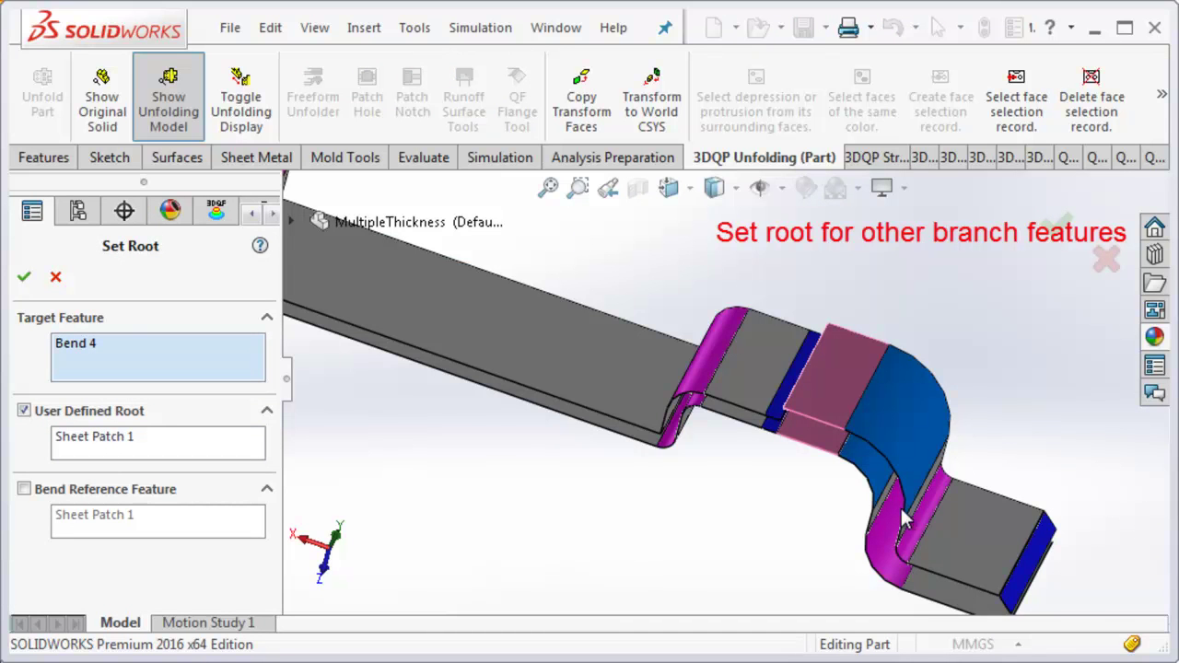
pyautogui.scroll(-3, 903, 520)
pyautogui.click(803, 486)
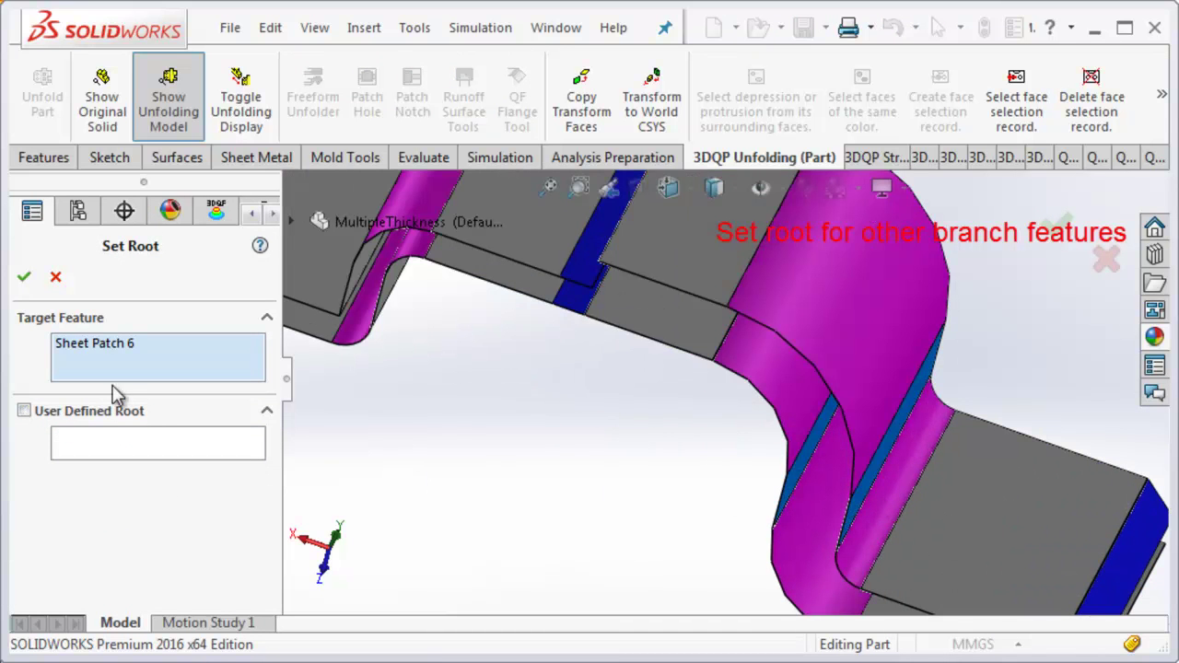
pyautogui.click(102, 420)
pyautogui.click(785, 341)
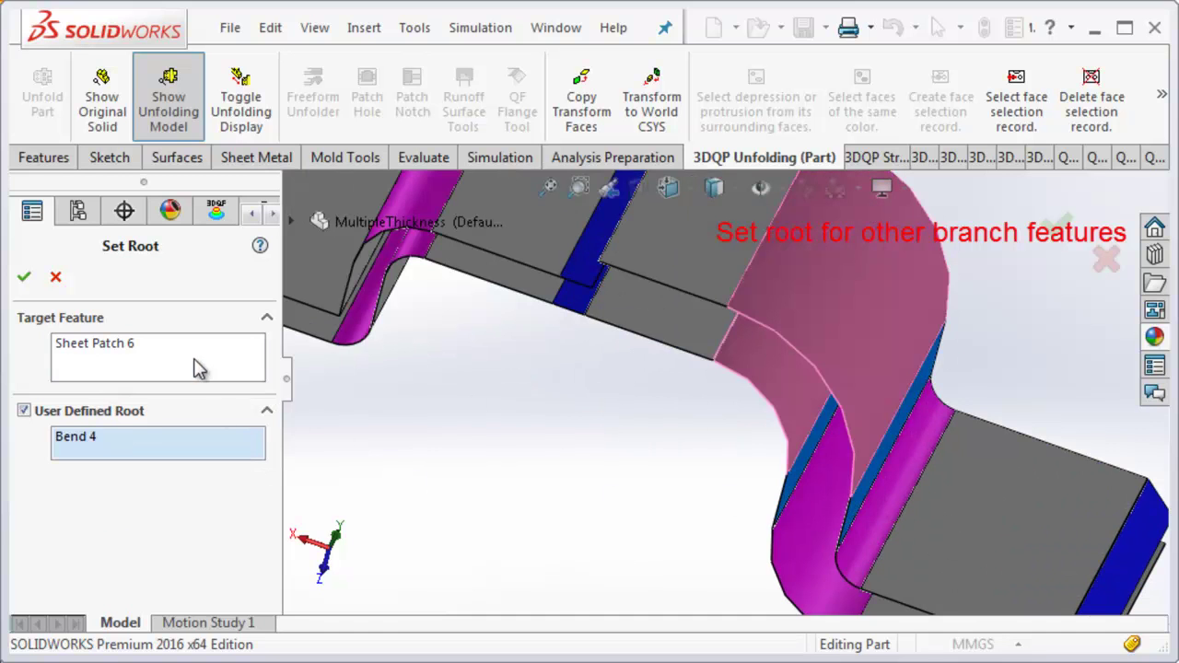
# Root Bend 3 to Sheet Patch 6 and Sheet Patch 4 to Bend 3
pyautogui.click(196, 367)
pyautogui.click(810, 557)
pyautogui.click(120, 411)
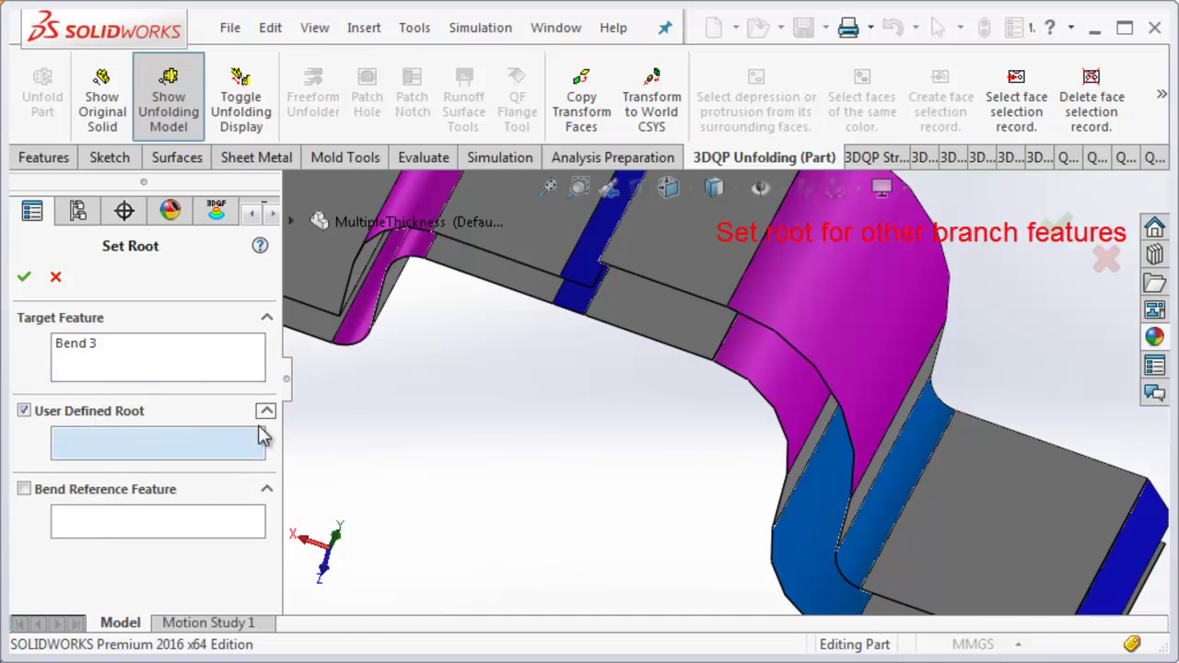
pyautogui.click(781, 508)
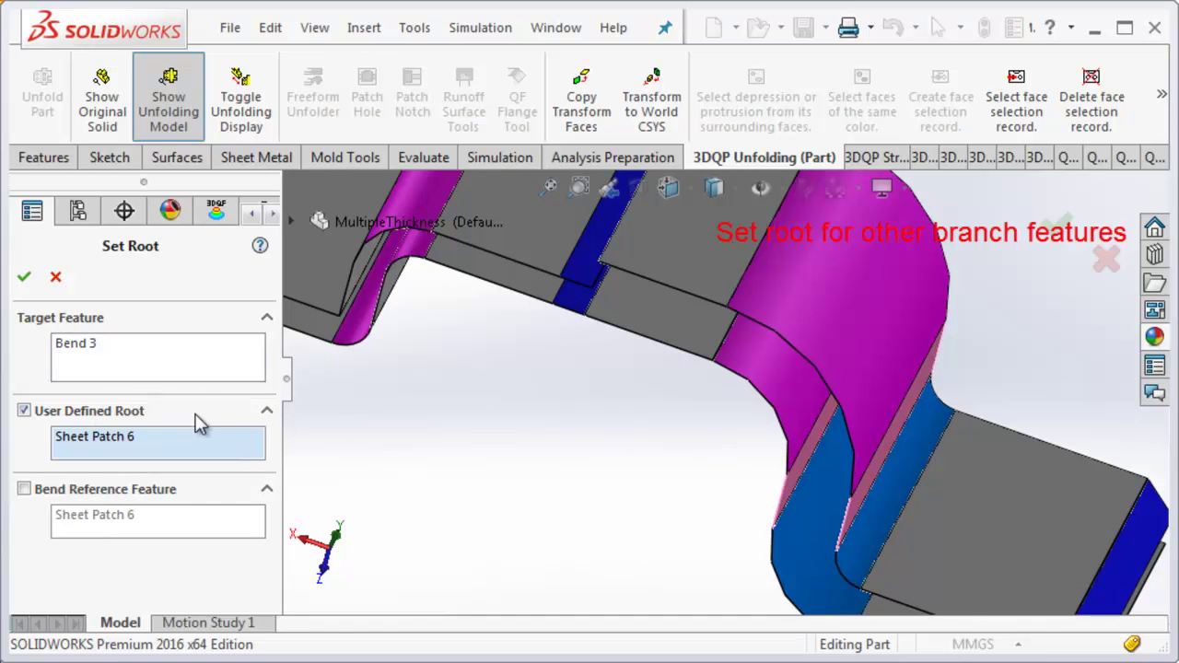
pyautogui.click(222, 374)
pyautogui.click(925, 576)
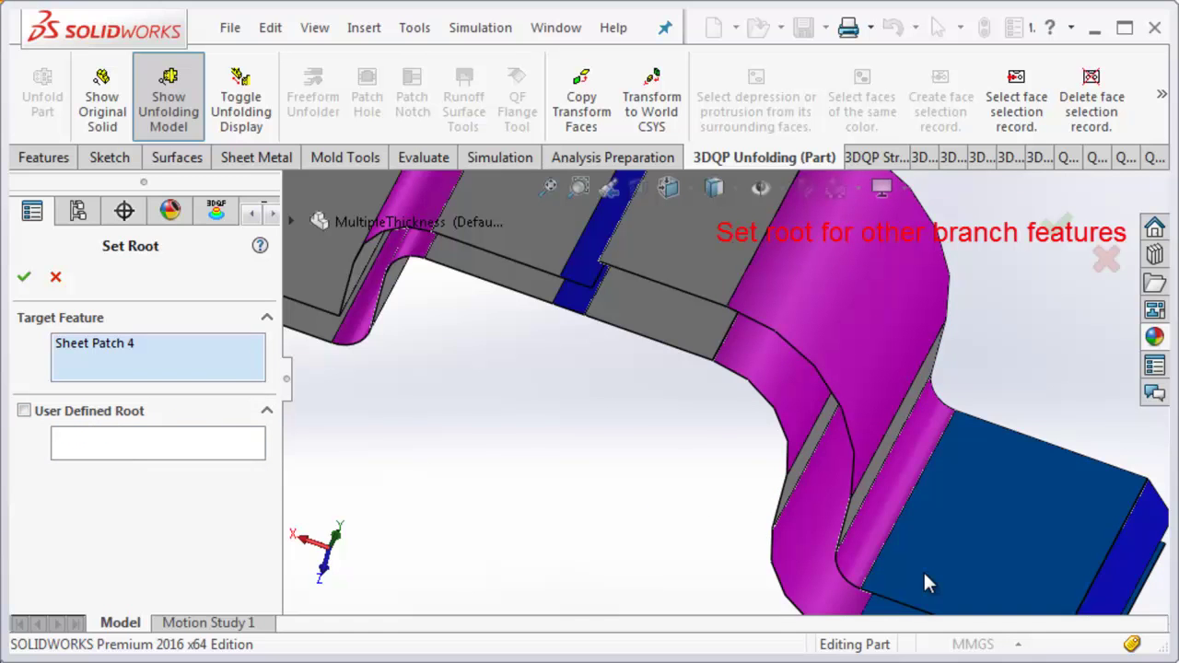
pyautogui.click(130, 414)
pyautogui.click(795, 565)
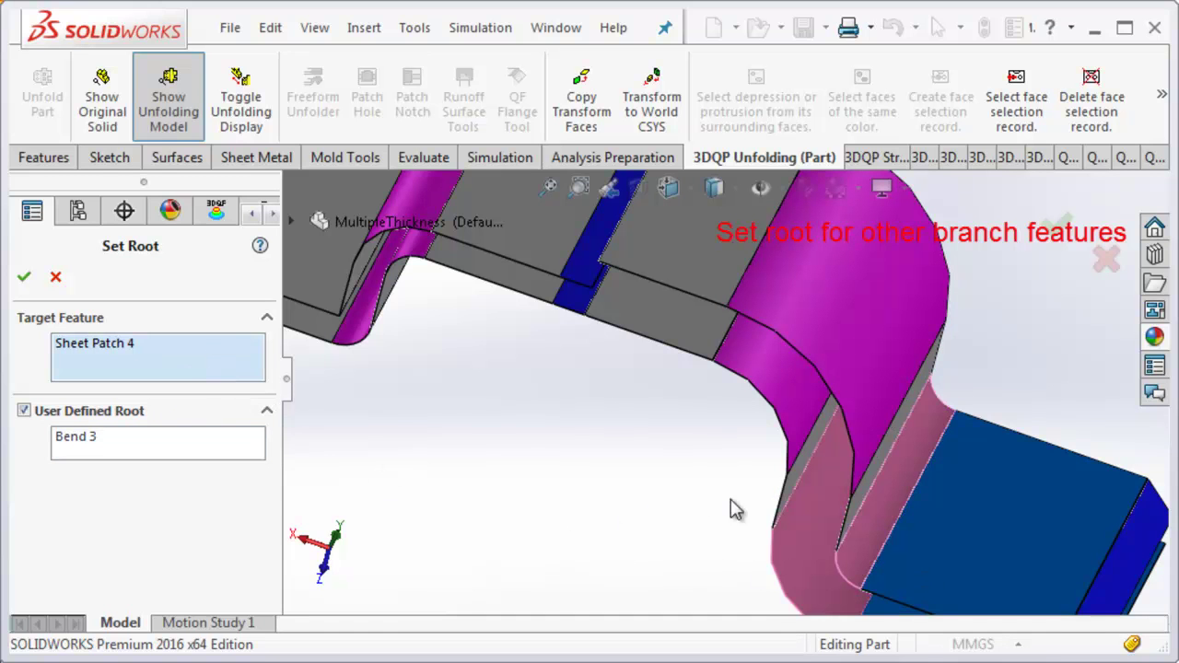
# Root Coin 1 to Sheet Patch 4 and confirm all root assignments
pyautogui.click(1112, 579)
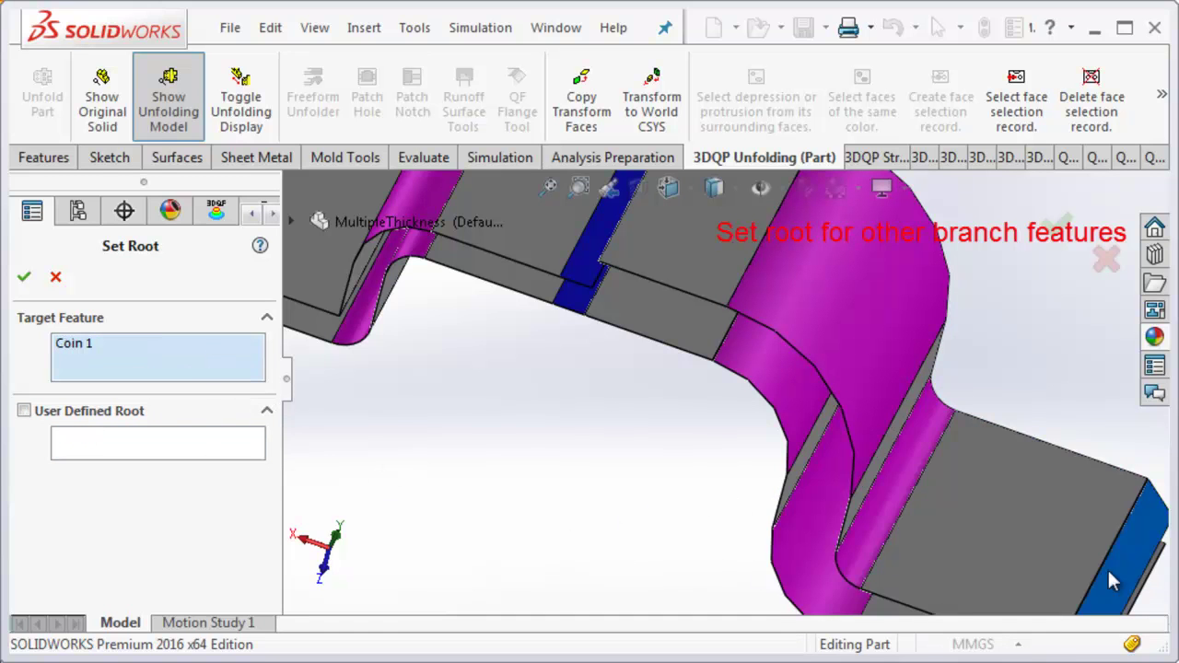
pyautogui.click(137, 417)
pyautogui.click(953, 536)
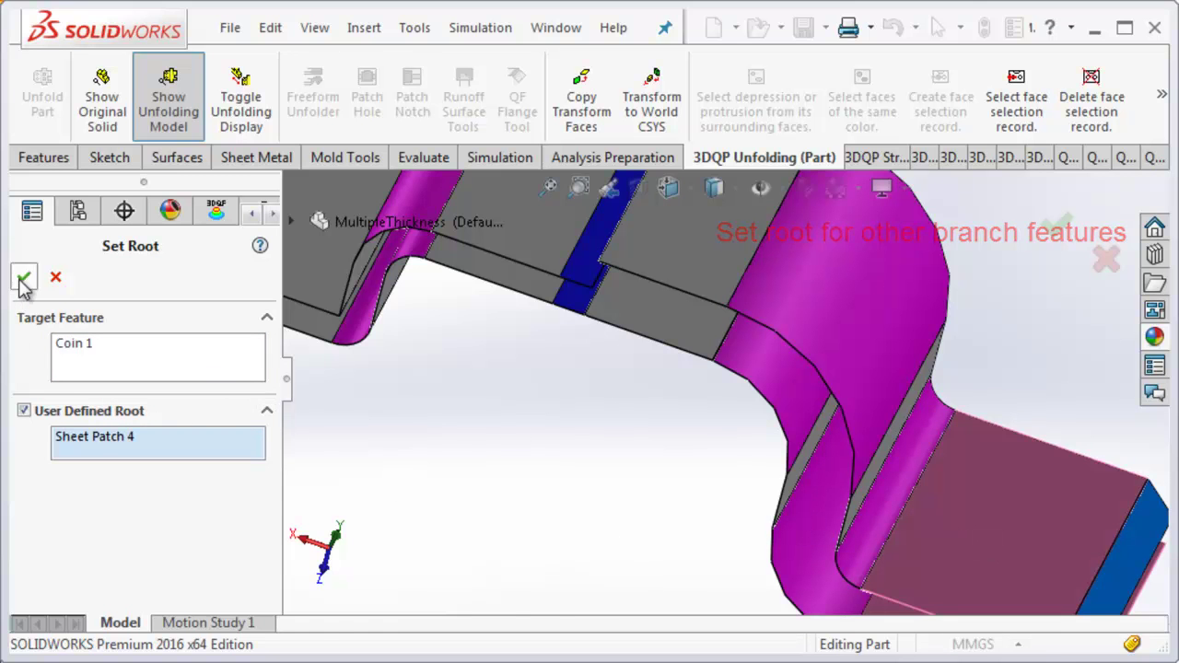
pyautogui.click(24, 276)
pyautogui.scroll(3, 589, 365)
pyautogui.scroll(2, 608, 396)
# Unfold every feature of the part into one flat strip
pyautogui.scroll(1, 630, 403)
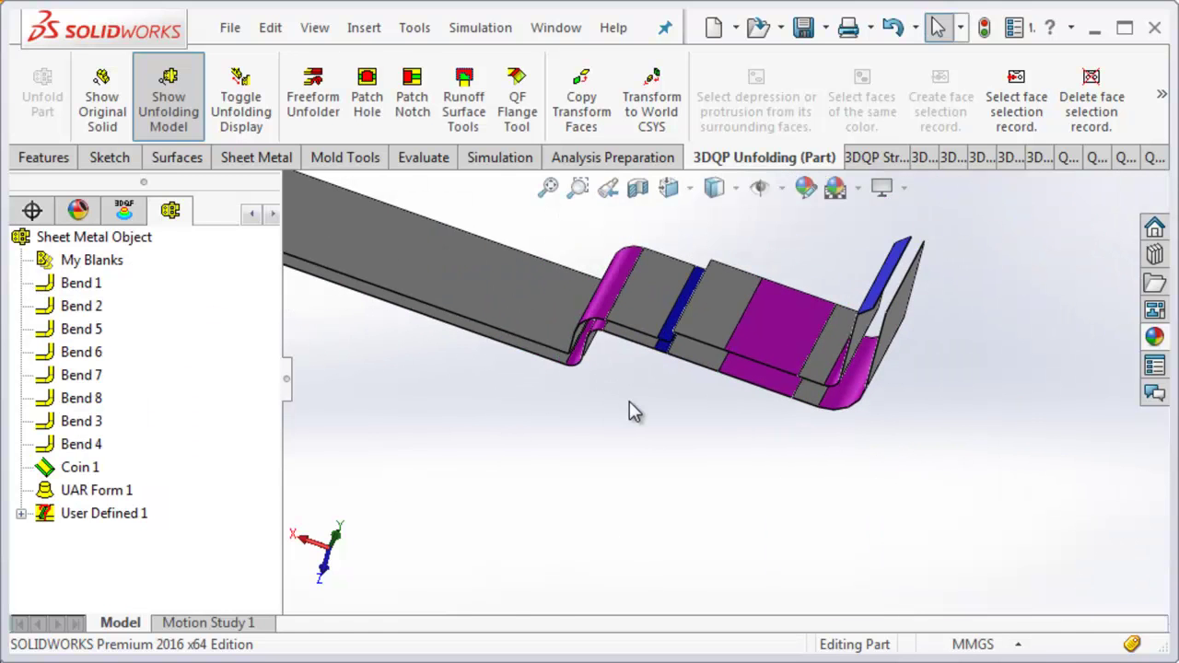
pyautogui.rightClick(112, 240)
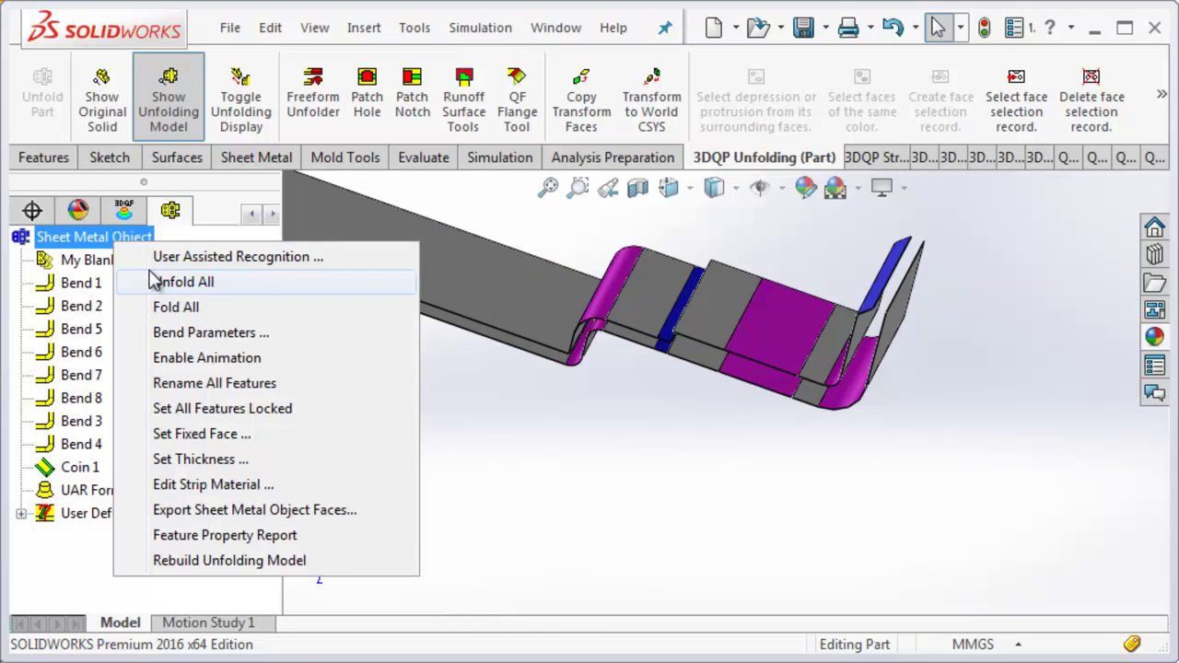
pyautogui.click(157, 277)
pyautogui.scroll(2, 656, 363)
# Orbit and zoom to a close side-on view where the wide end narrows into the strip
pyautogui.moveTo(613, 364)
pyautogui.mouseDown(button='middle')
pyautogui.moveTo(617, 272)
pyautogui.moveTo(595, 322)
pyautogui.mouseUp(button='middle')
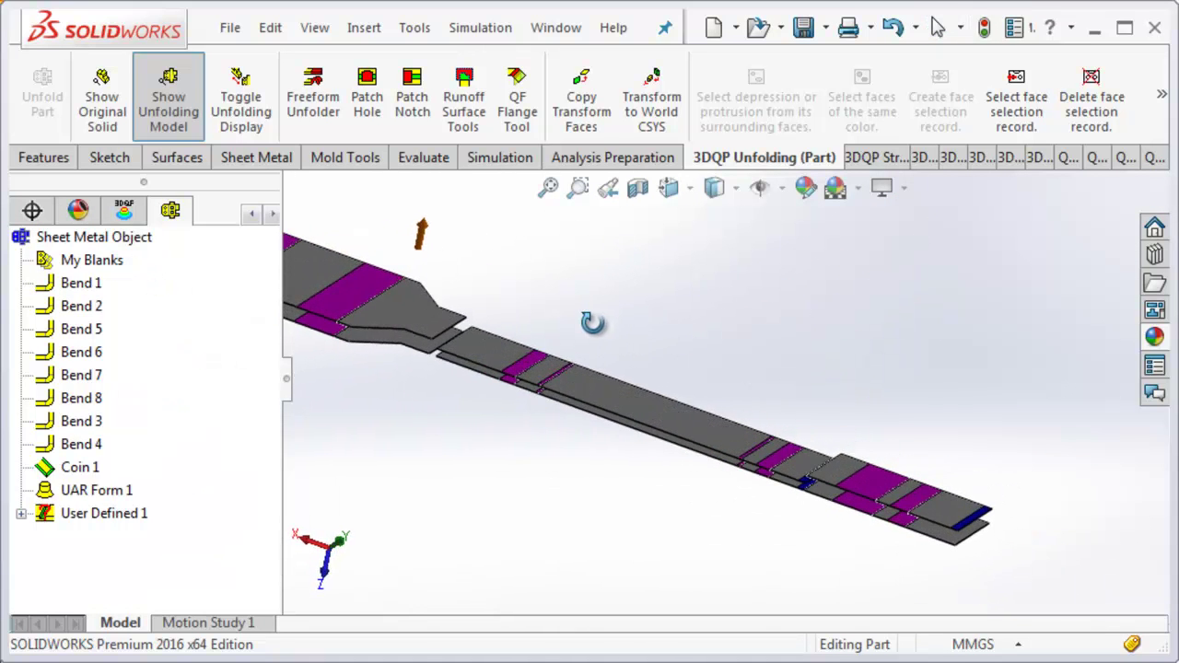
pyautogui.scroll(-2, 519, 374)
pyautogui.scroll(-2, 622, 376)
pyautogui.scroll(2, 622, 376)
pyautogui.scroll(1, 819, 442)
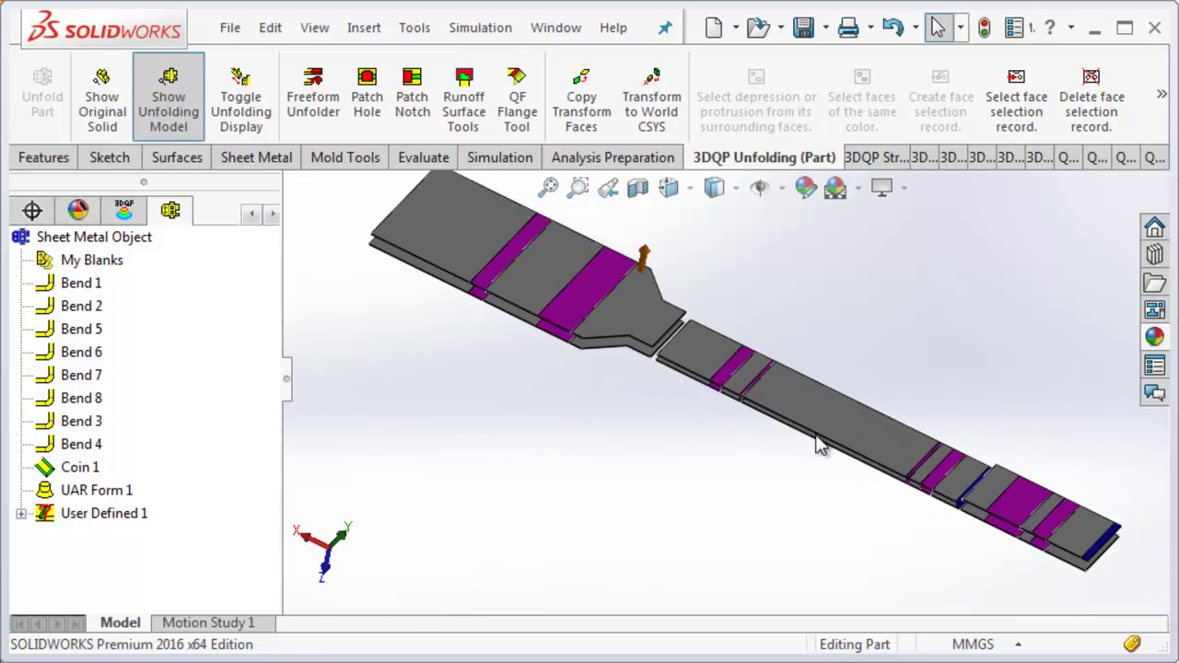
pyautogui.scroll(-3, 855, 463)
pyautogui.moveTo(696, 415); pyautogui.dragTo(713, 257, button='middle')
pyautogui.moveTo(724, 342)
pyautogui.mouseDown(button='middle')
pyautogui.moveTo(709, 298)
pyautogui.moveTo(756, 337)
pyautogui.moveTo(771, 200)
pyautogui.moveTo(808, 248)
pyautogui.moveTo(793, 495)
pyautogui.moveTo(771, 408)
pyautogui.moveTo(758, 492)
pyautogui.moveTo(709, 439)
pyautogui.mouseUp(button='middle')
pyautogui.scroll(2, 710, 438)
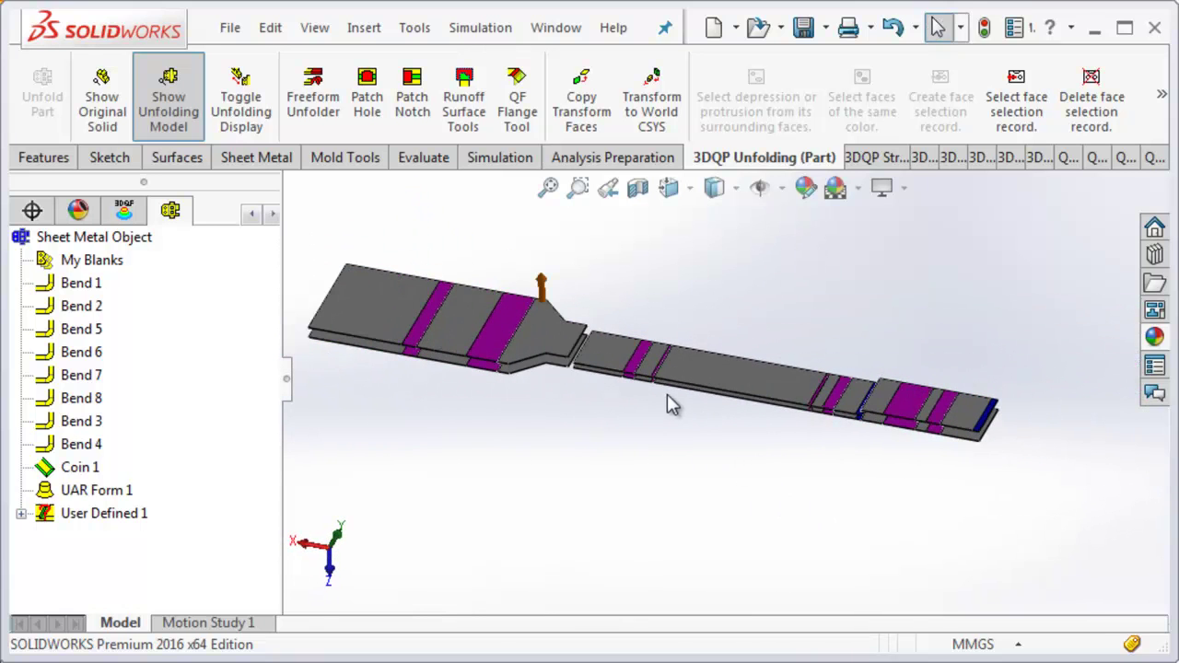
pyautogui.moveTo(618, 391)
pyautogui.mouseDown(button='middle')
pyautogui.moveTo(640, 250)
pyautogui.moveTo(620, 306)
pyautogui.mouseUp(button='middle')
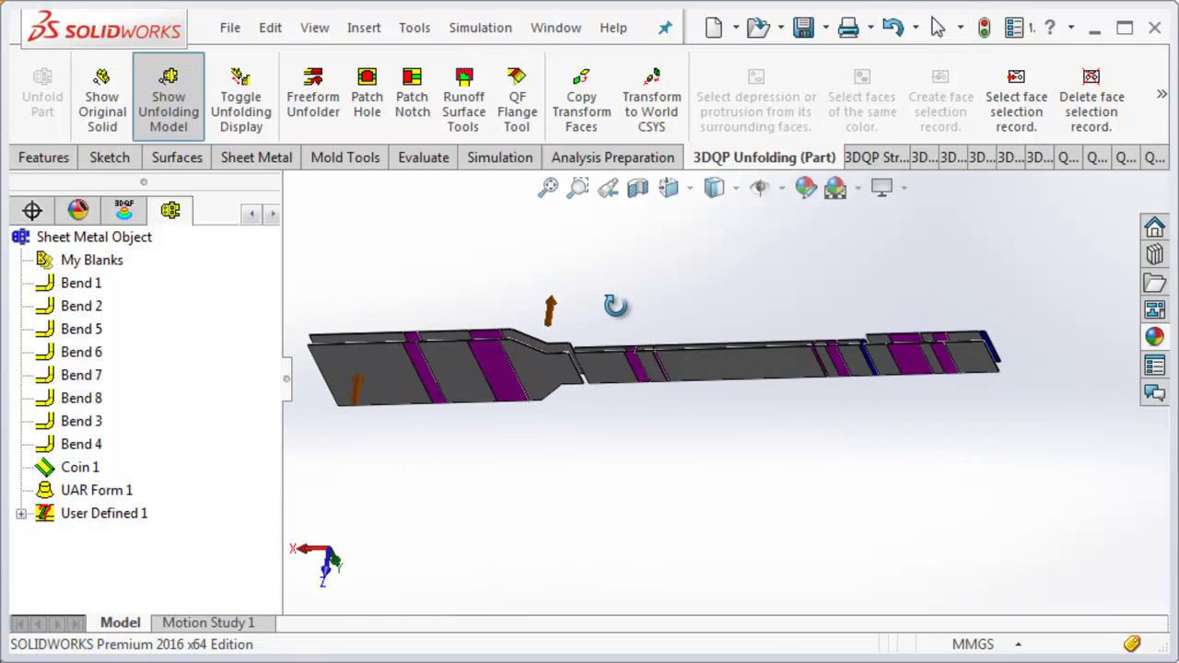
pyautogui.scroll(-2, 635, 355)
pyautogui.scroll(-3, 617, 409)
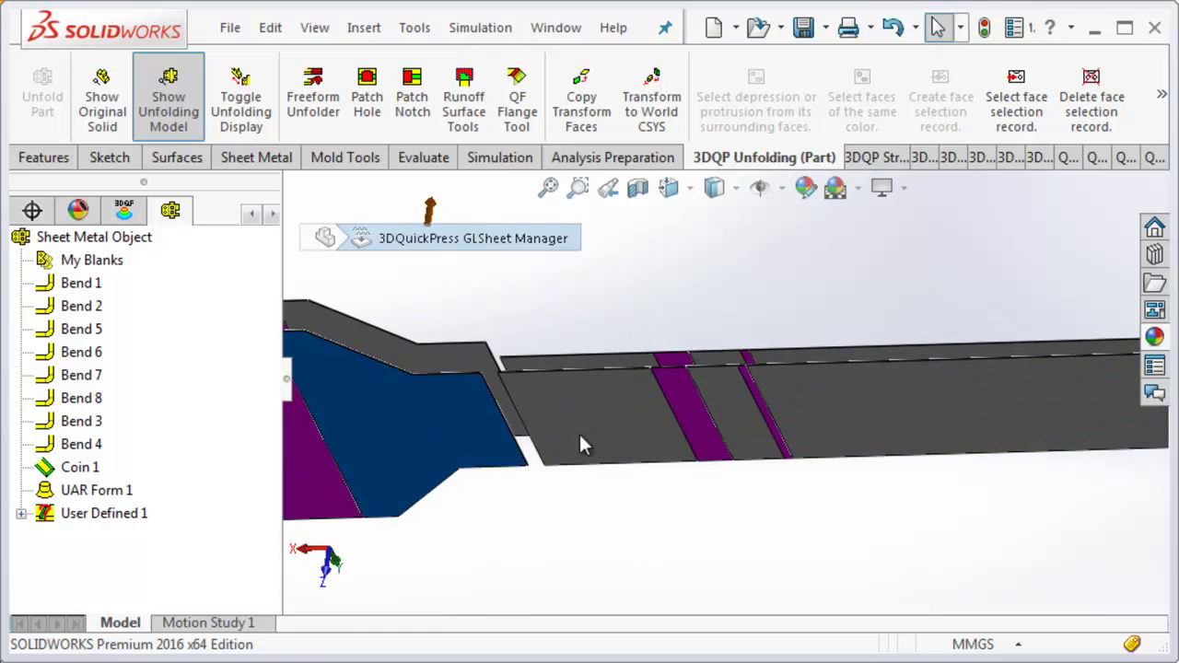
# Select the Bend 6, Bend 7, Bend 5, UAR Form 1 and Bend 4 faces on the strip
pyautogui.moveTo(579, 432); pyautogui.dragTo(675, 423, button='middle')
pyautogui.click(697, 421)
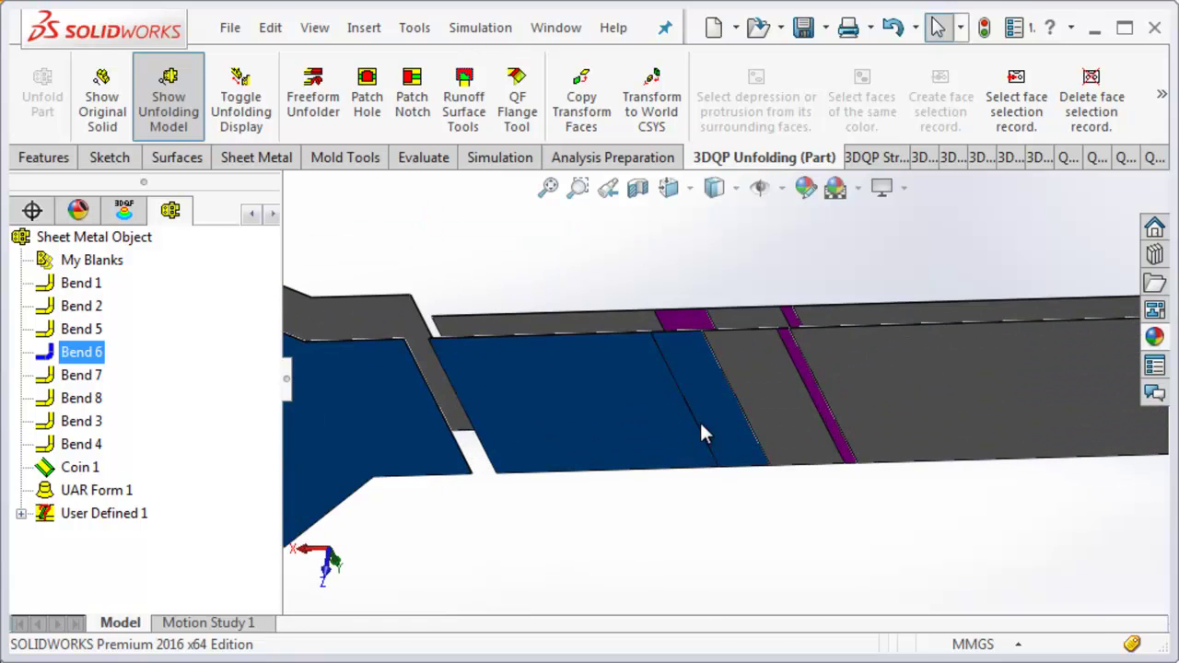
pyautogui.keyDown('ctrl'); pyautogui.click(816, 397); pyautogui.keyUp('ctrl')
pyautogui.scroll(2, 1022, 413)
pyautogui.scroll(-3, 884, 369)
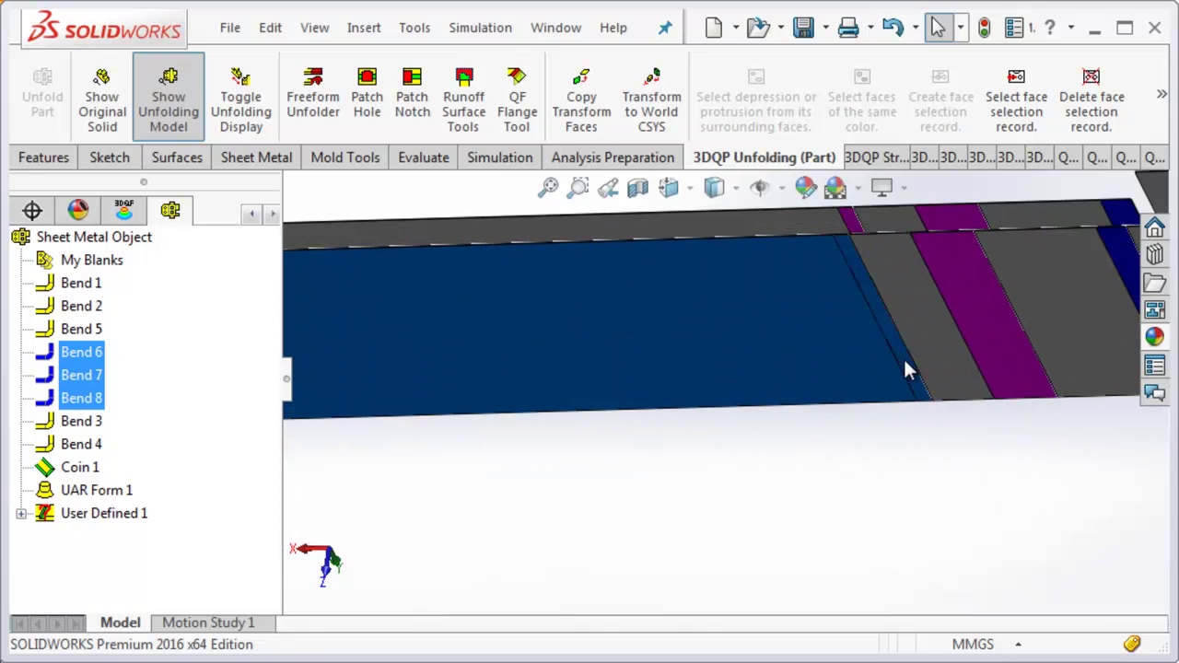
pyautogui.keyDown('ctrl'); pyautogui.click(999, 346); pyautogui.keyUp('ctrl')
pyautogui.scroll(2, 1013, 351)
pyautogui.scroll(-1, 942, 379)
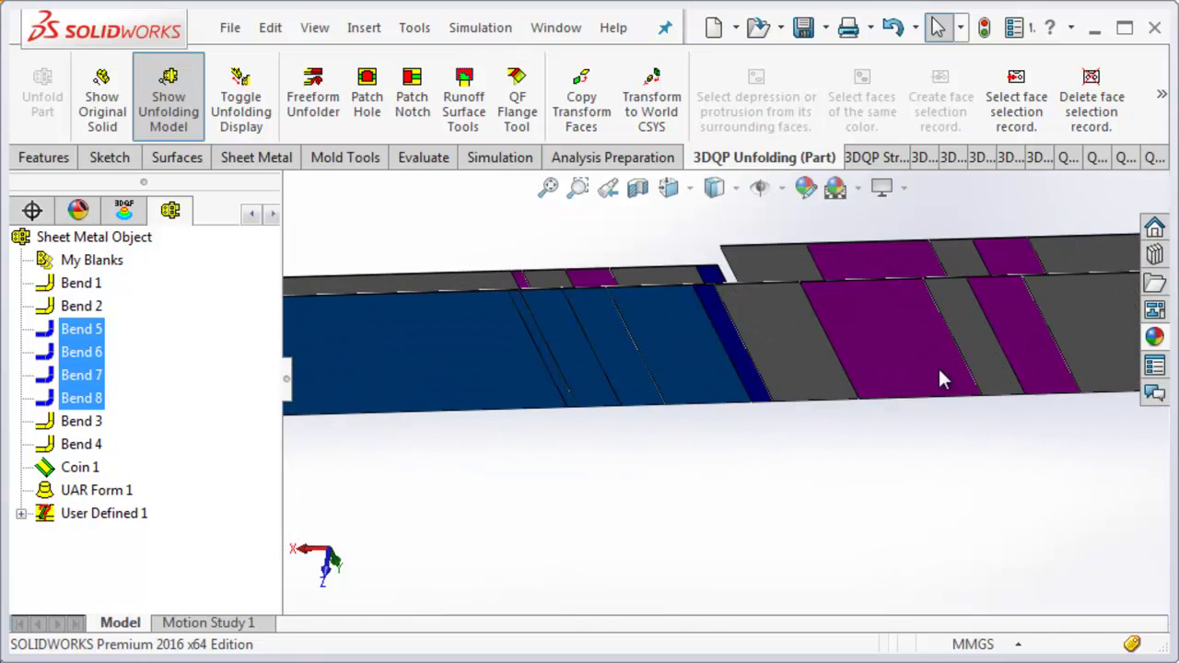
pyautogui.keyDown('ctrl'); pyautogui.click(772, 393); pyautogui.keyUp('ctrl')
pyautogui.keyDown('ctrl'); pyautogui.click(857, 378); pyautogui.keyUp('ctrl')
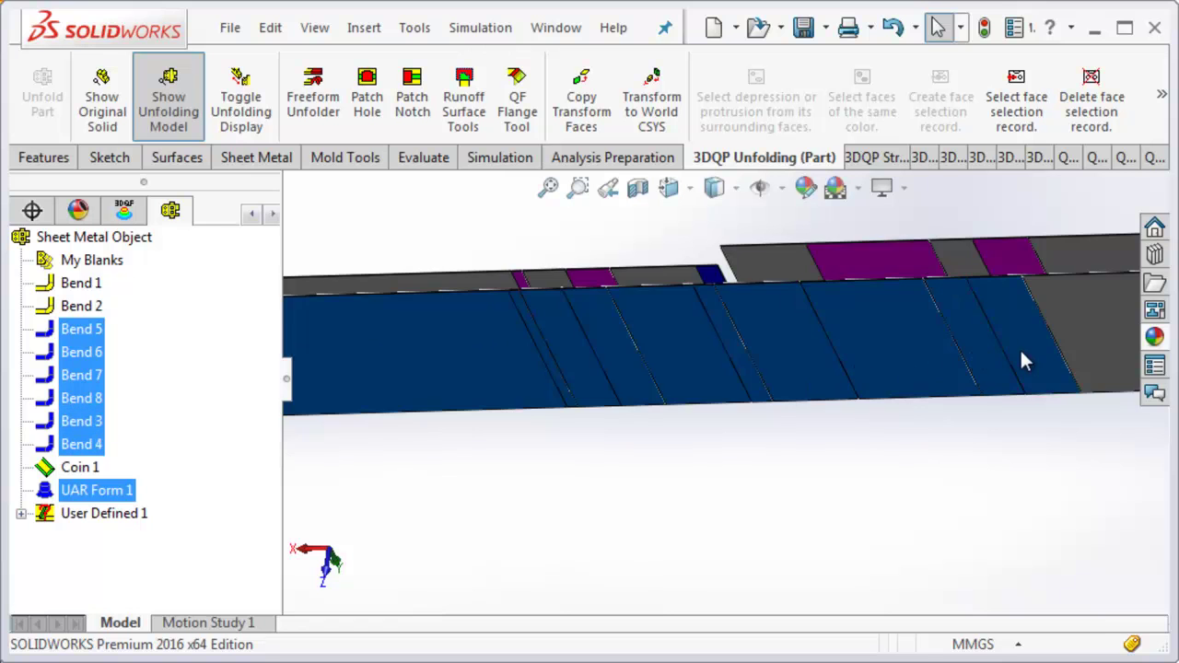
pyautogui.scroll(2, 1013, 364)
pyautogui.scroll(1, 880, 382)
pyautogui.scroll(1, 796, 373)
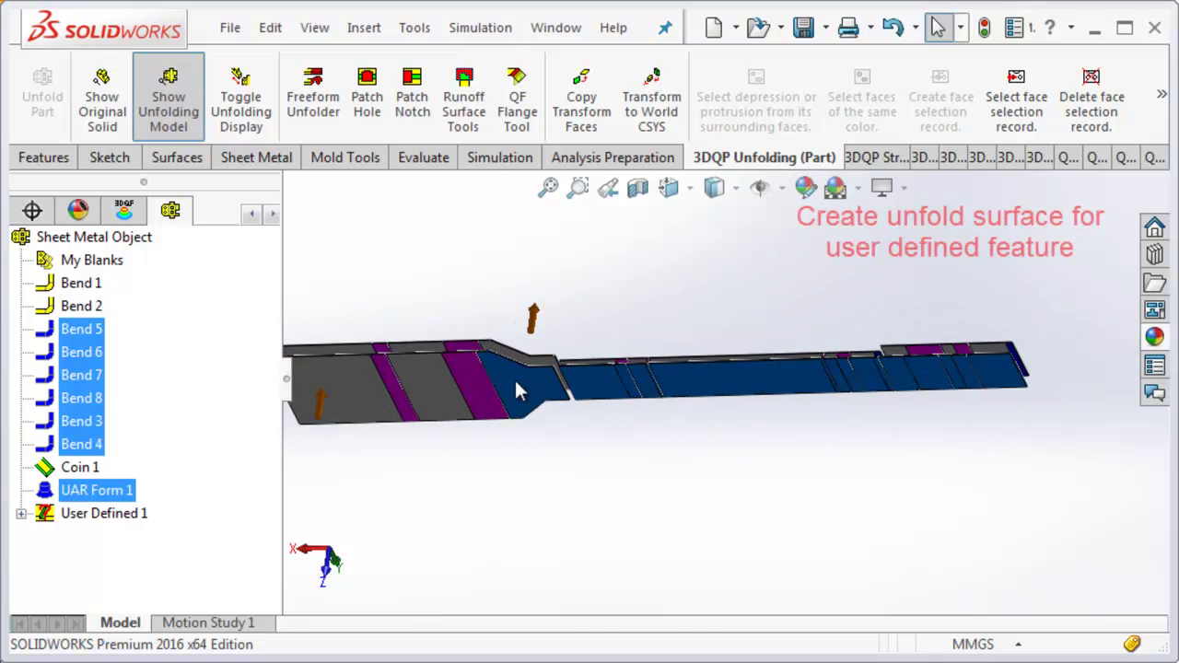
pyautogui.scroll(-1, 587, 408)
# Clear the face selection and turn off Show Unfolding Model to display the flat surfaces
pyautogui.rightClick(617, 406)
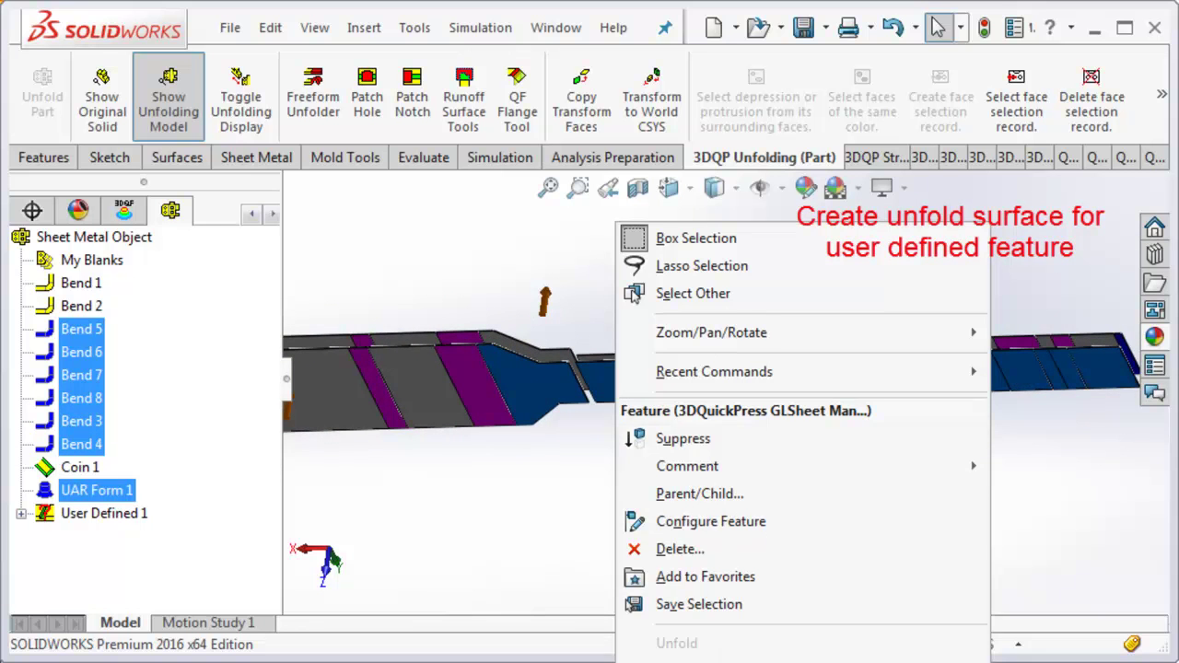
pyautogui.click(583, 550)
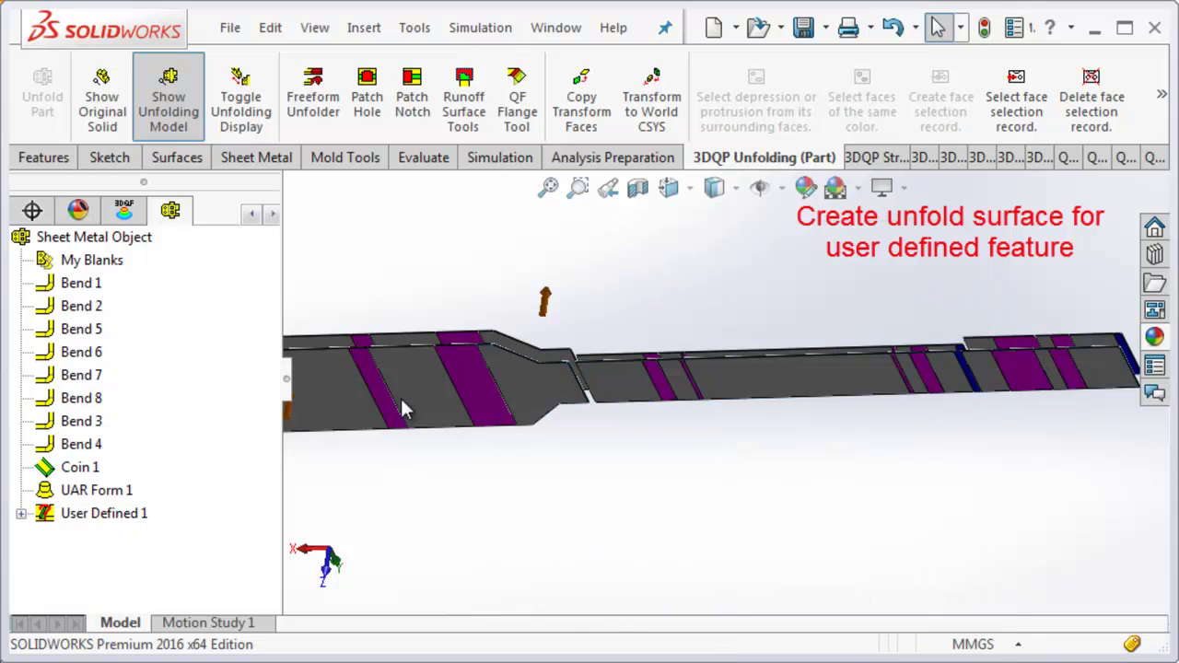
pyautogui.click(180, 130)
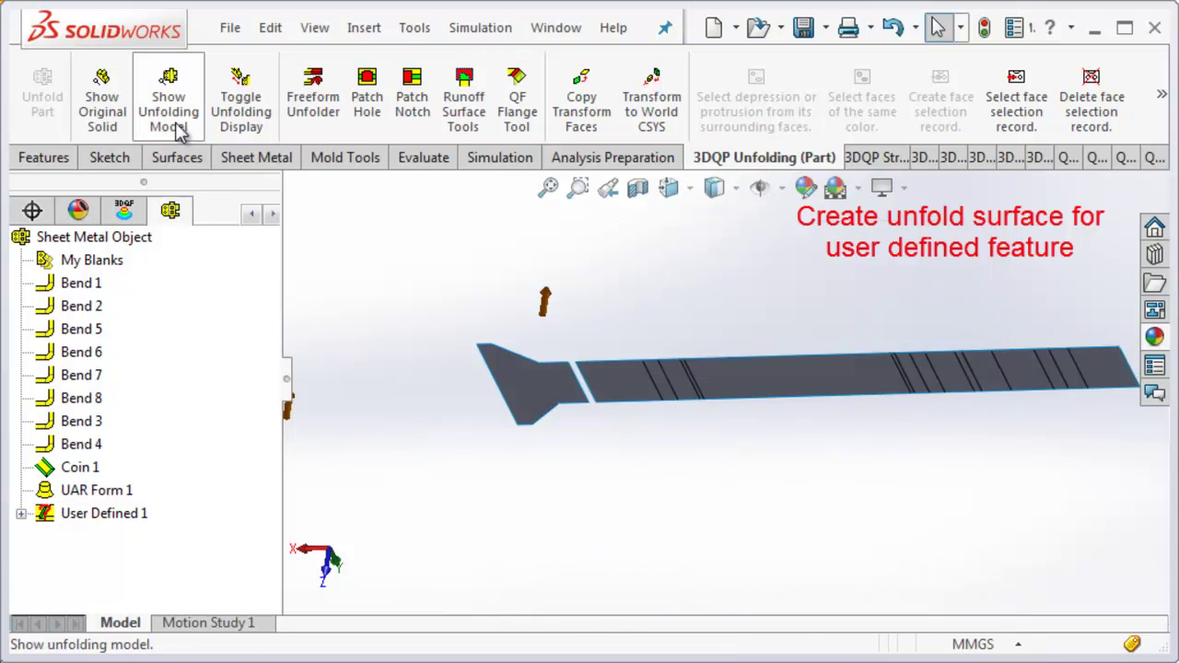
# Create a lofted surface between the two edges across the gap
pyautogui.click(196, 170)
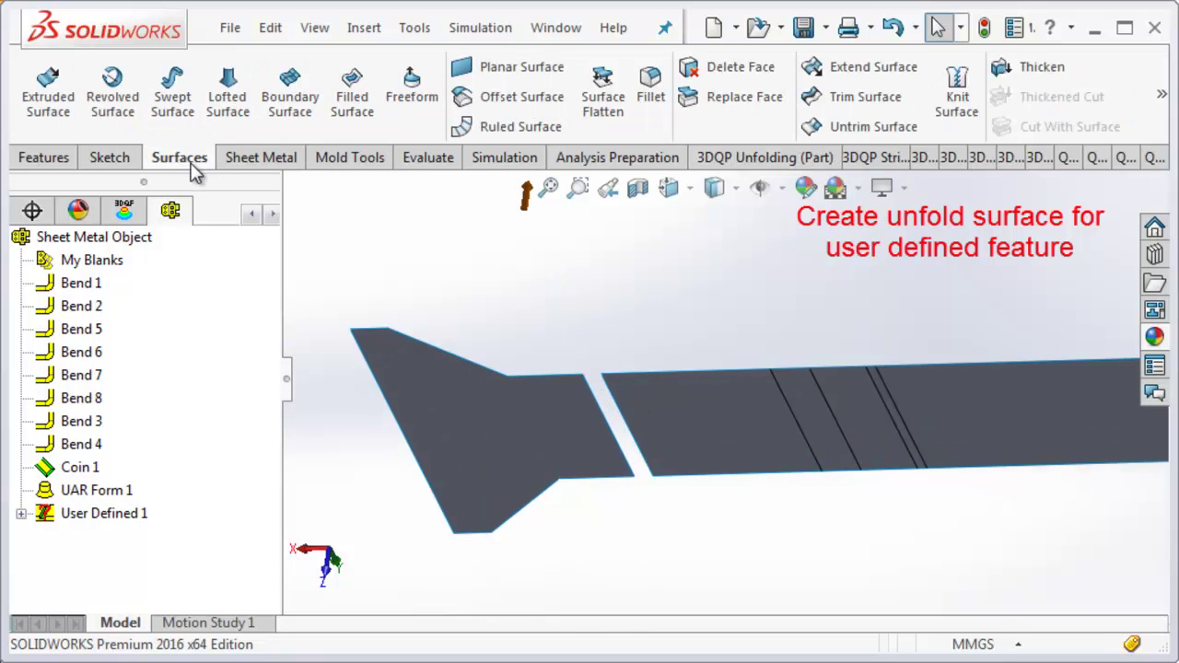
pyautogui.click(227, 96)
pyautogui.click(600, 412)
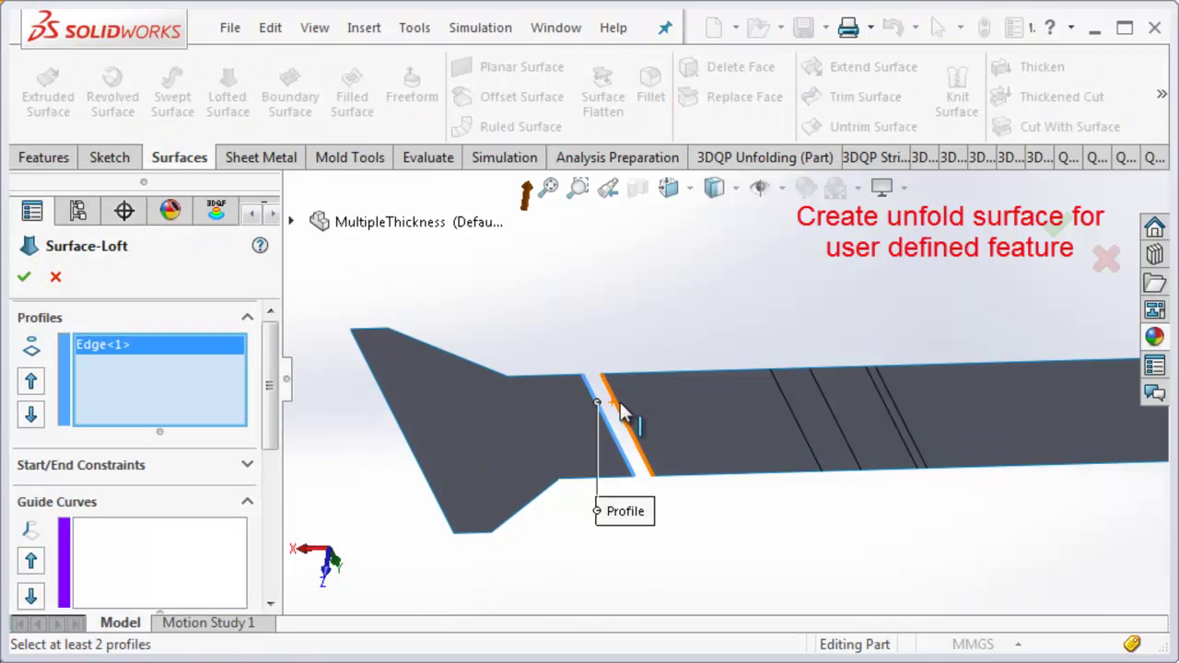
pyautogui.click(623, 416)
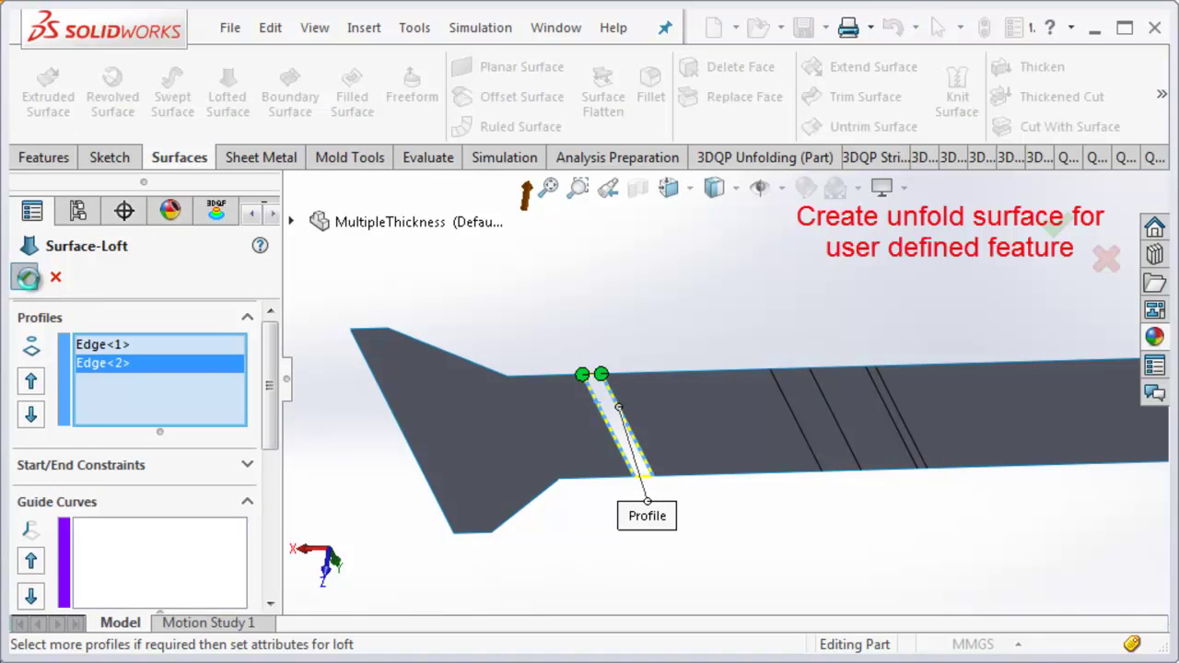
pyautogui.press('Return')
# Hide the wide end body and fit the whole strip in the view
pyautogui.click(486, 383)
pyautogui.click(542, 361)
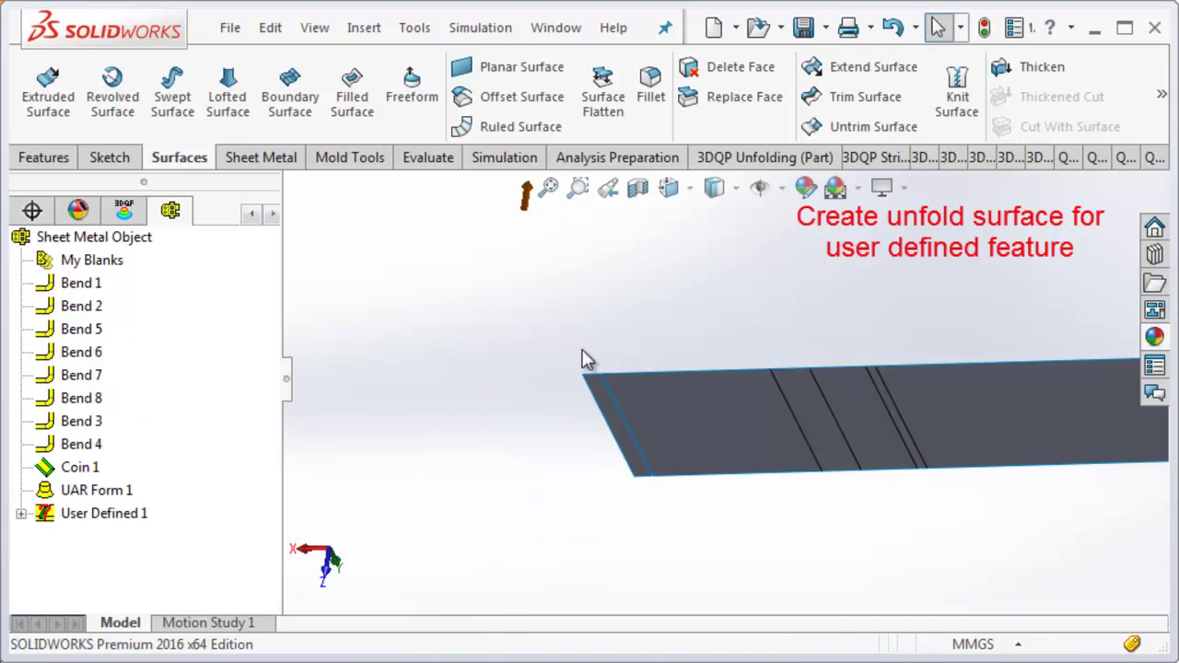
pyautogui.press('f')
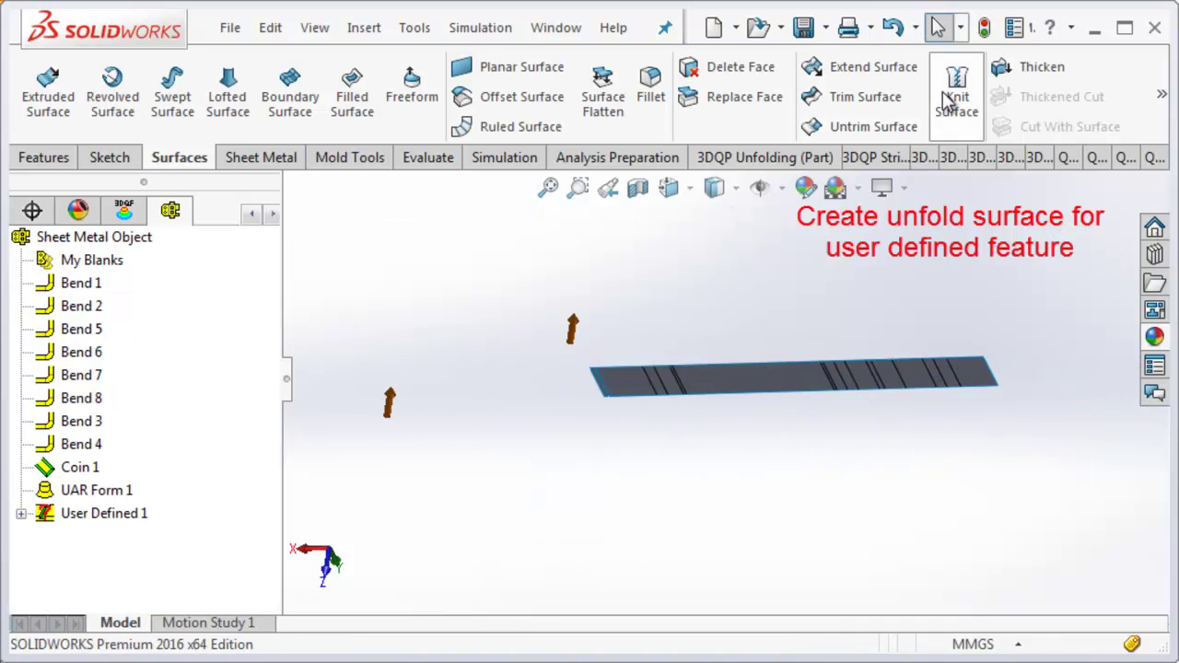
# Knit Surface-Loft1 and the strip surface together into Surface-Knit1
pyautogui.click(949, 101)
pyautogui.scroll(-3, 600, 363)
pyautogui.scroll(-2, 645, 400)
pyautogui.click(673, 391)
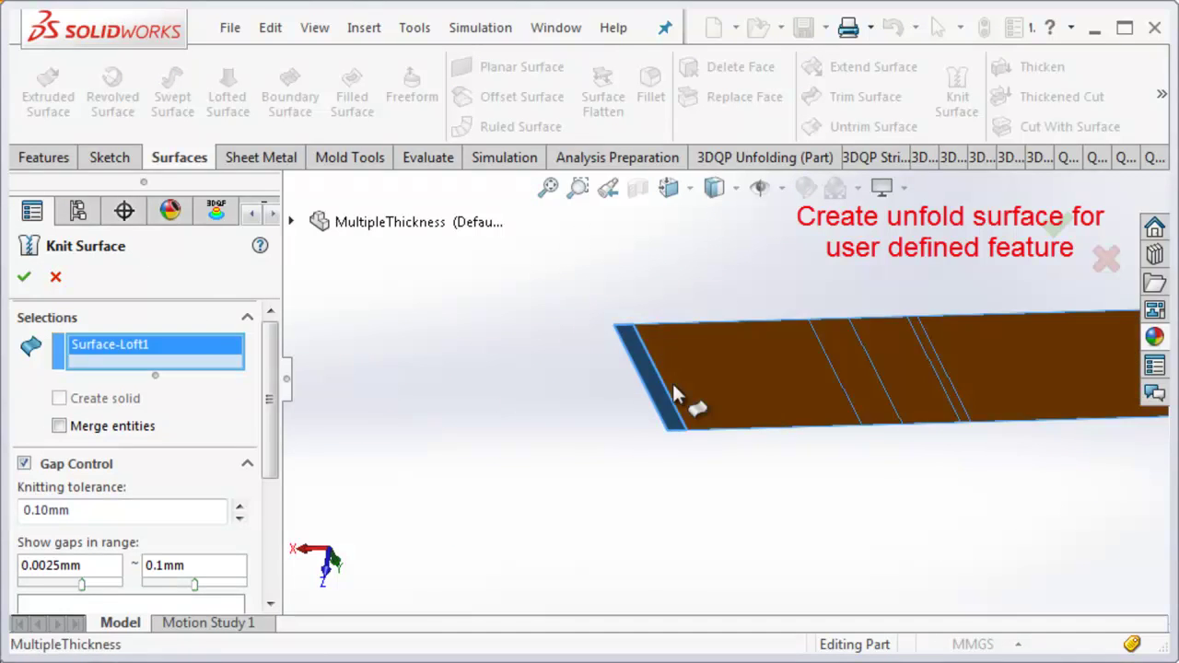
pyautogui.click(673, 391)
pyautogui.click(24, 276)
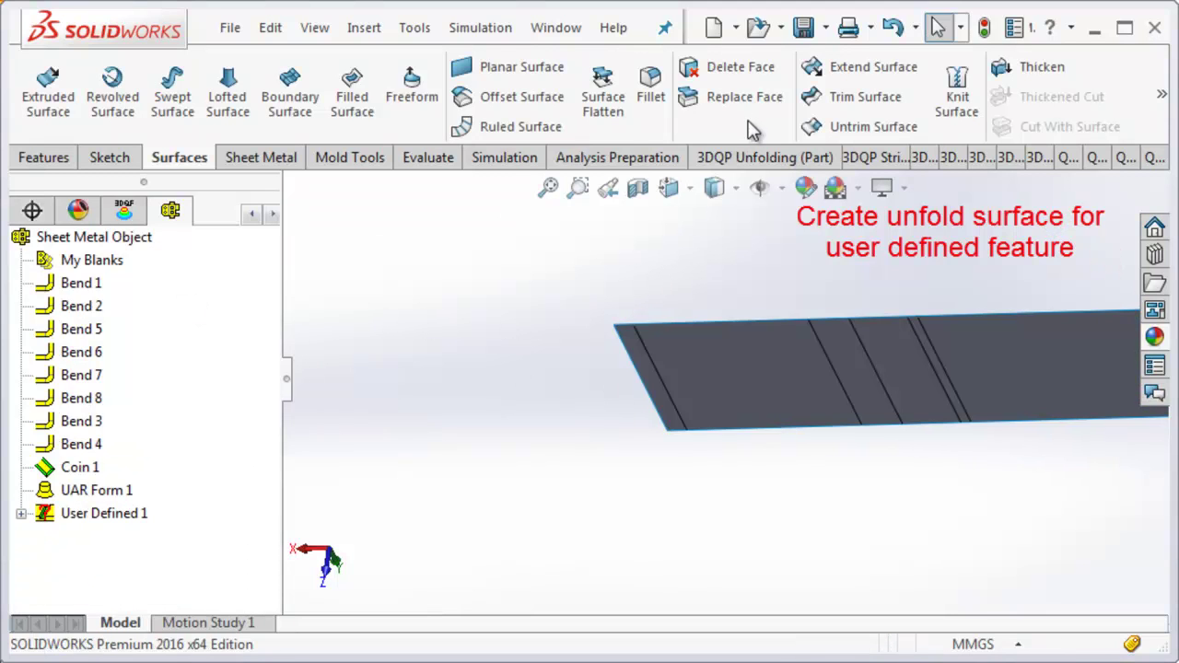
pyautogui.click(553, 99)
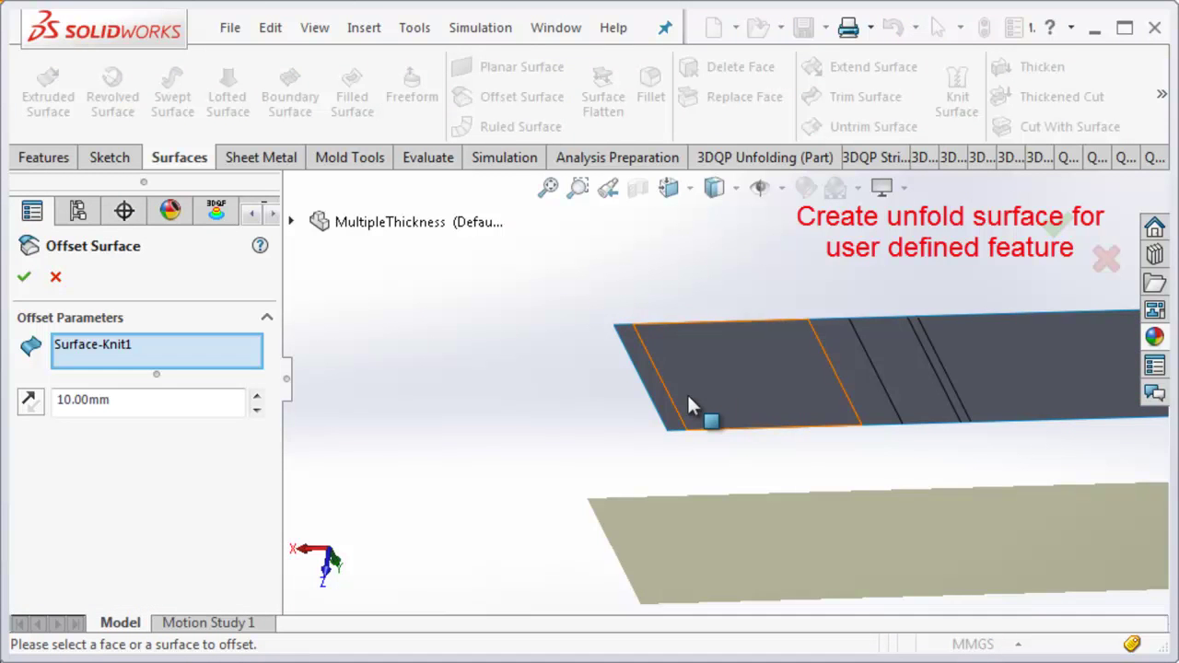
# Offset Surface-Knit1 by 2.00 mm with the direction reversed
pyautogui.scroll(3, 898, 414)
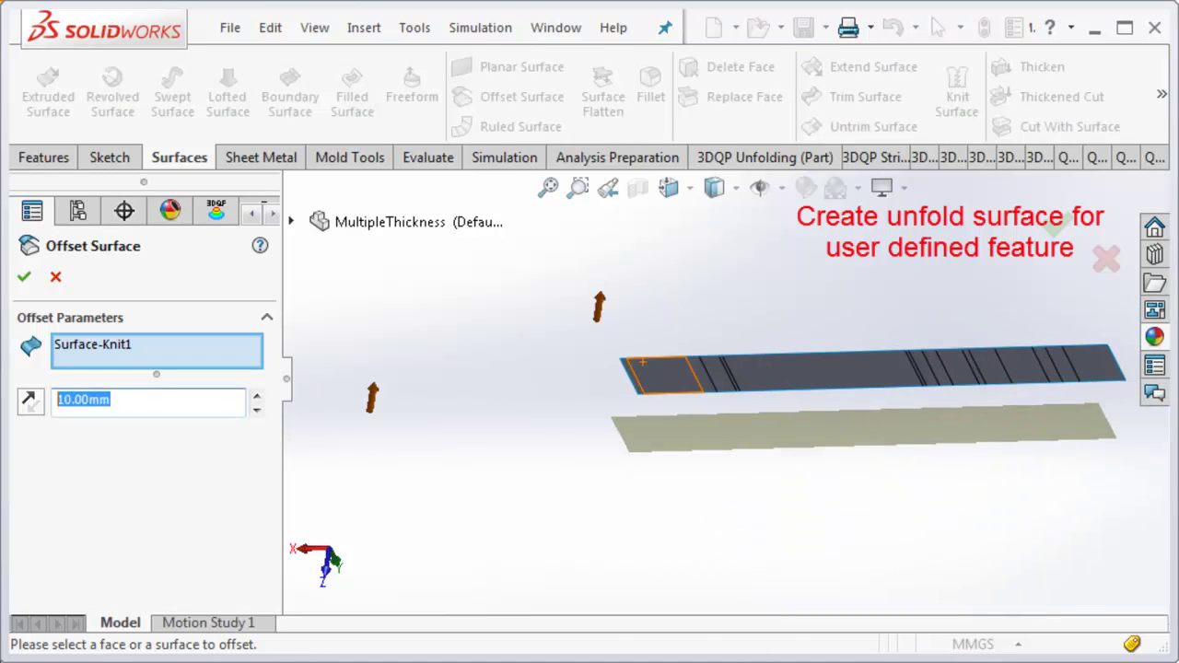
pyautogui.write('2')
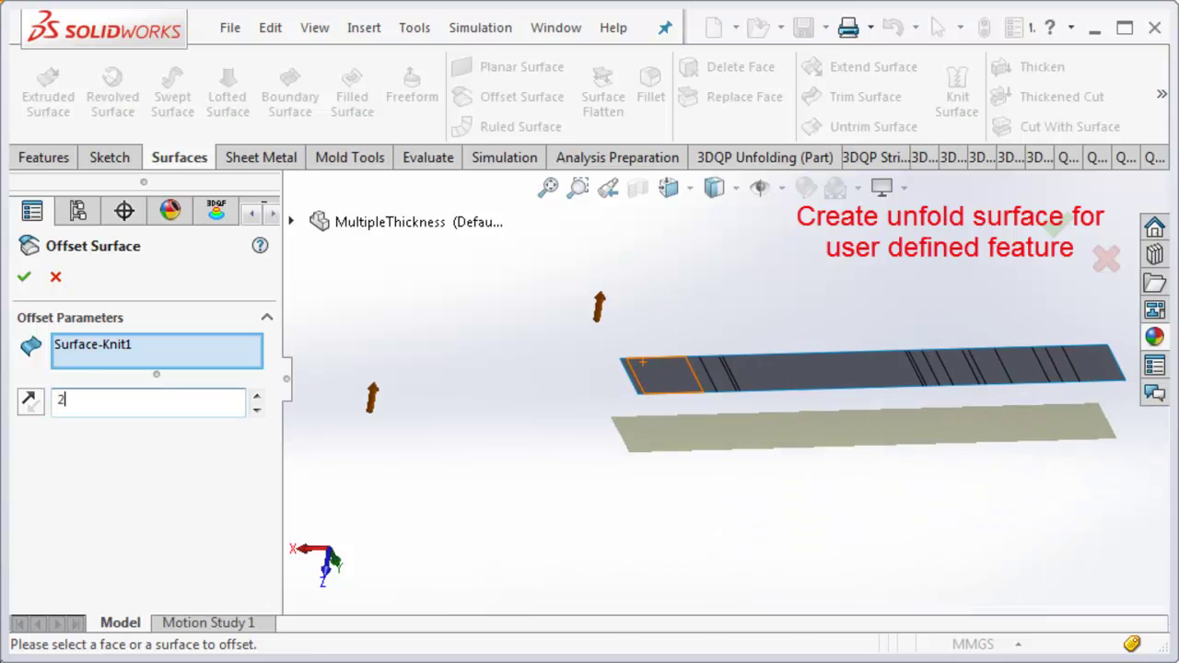
pyautogui.press('Return')
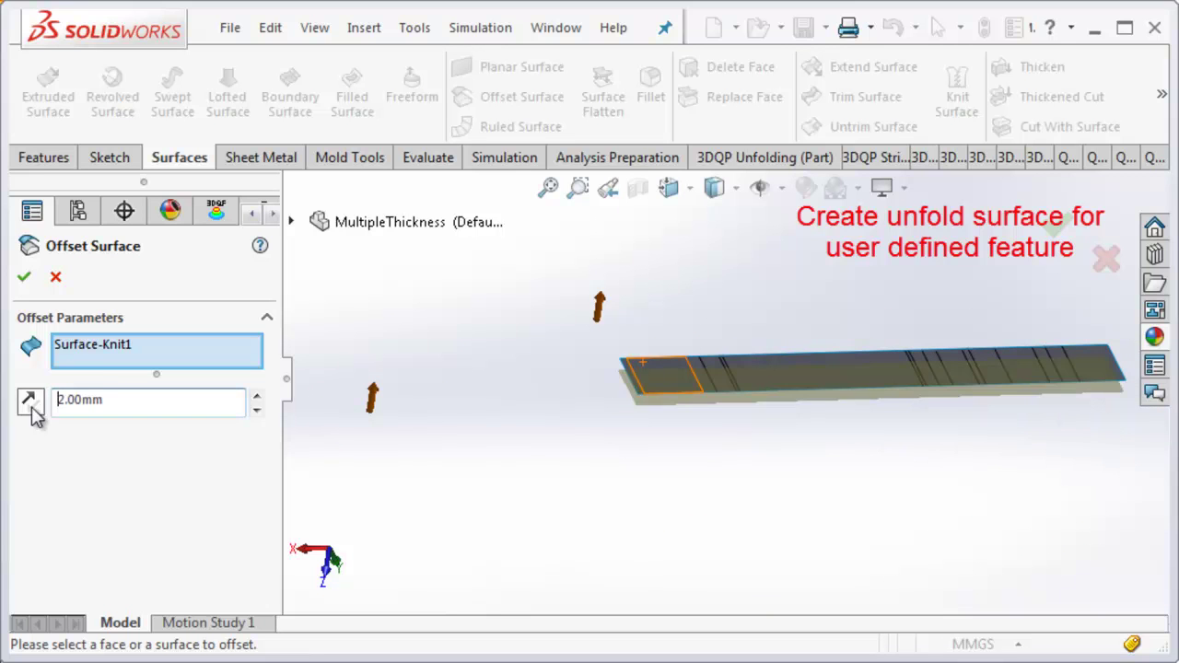
pyautogui.click(31, 411)
pyautogui.click(23, 278)
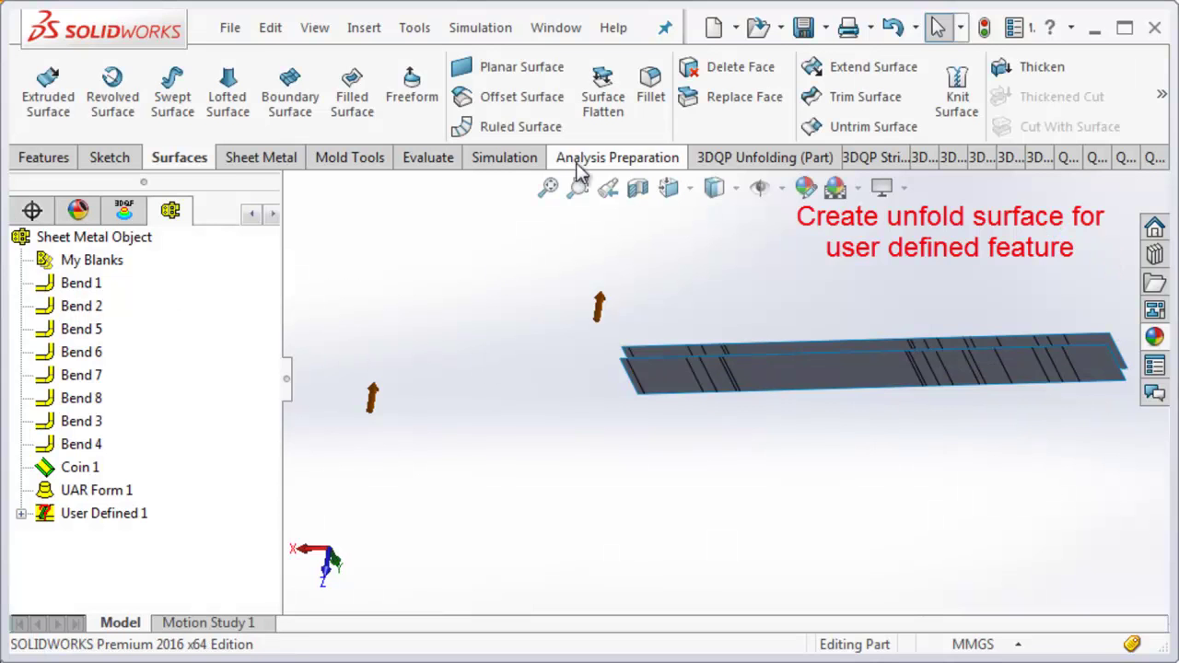
# Show the unfolding model again and rotate it to an isometric view
pyautogui.click(719, 159)
pyautogui.click(168, 101)
pyautogui.moveTo(746, 311)
pyautogui.mouseDown(button='middle')
pyautogui.moveTo(809, 373)
pyautogui.moveTo(894, 397)
pyautogui.mouseUp(button='middle')
pyautogui.scroll(-2, 875, 405)
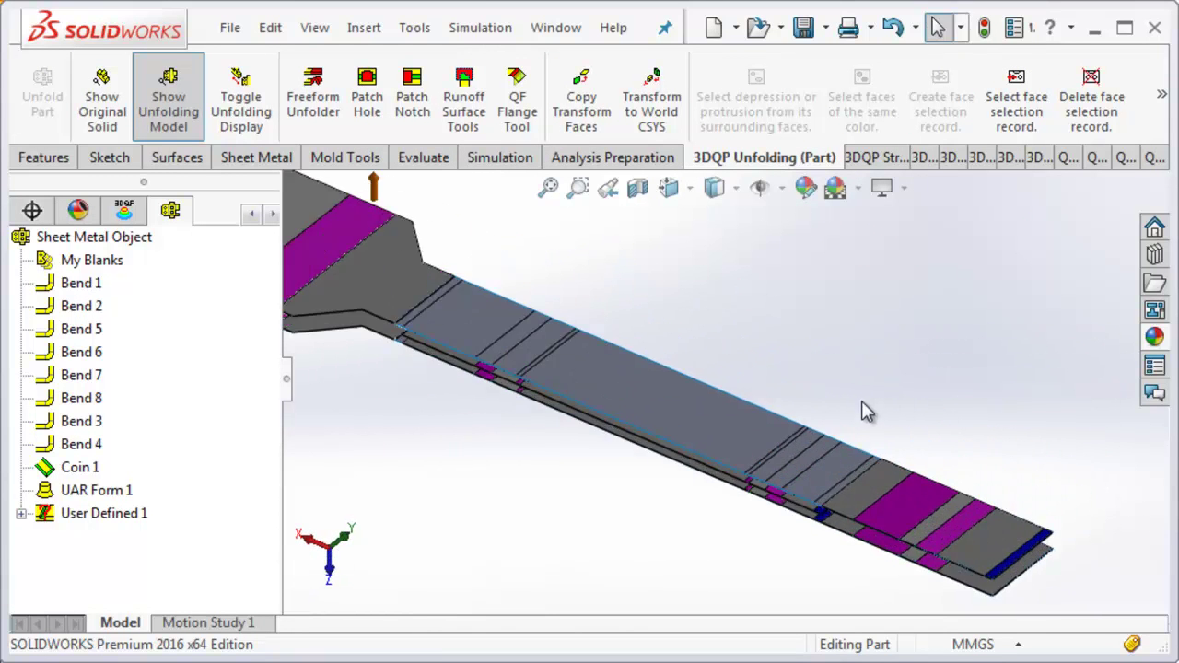
pyautogui.scroll(-1, 727, 373)
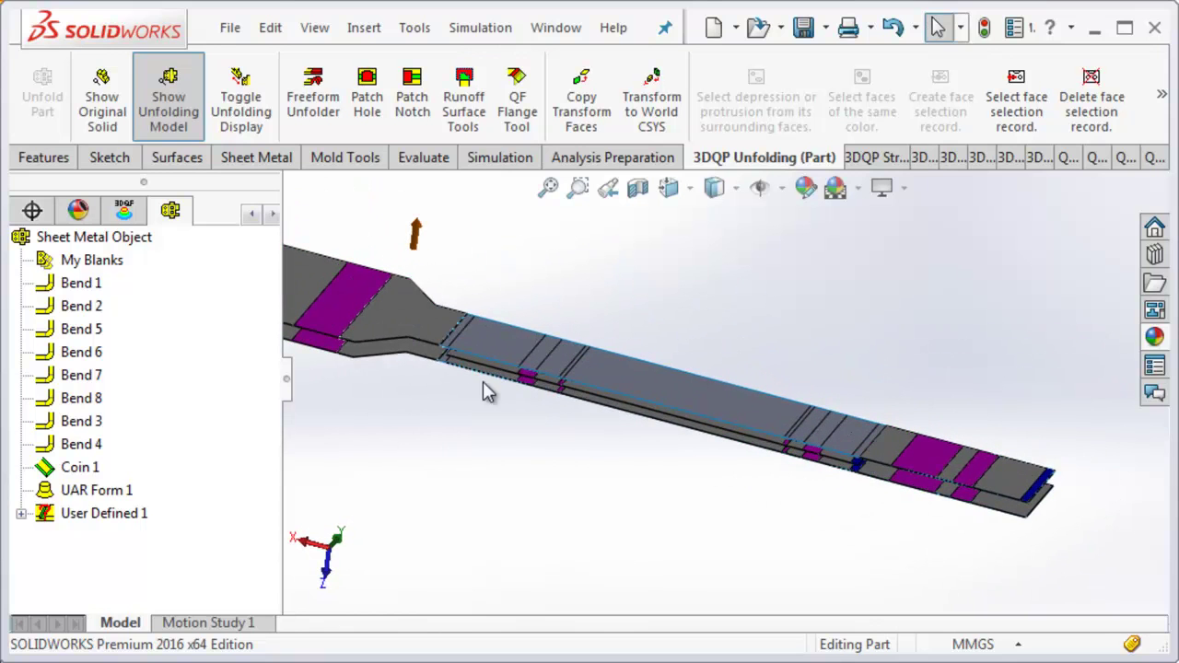
# Set Step 0 of User Defined 1 to use Surface-Offset1 and Surface-Knit1 as its face sets
pyautogui.click(37, 516)
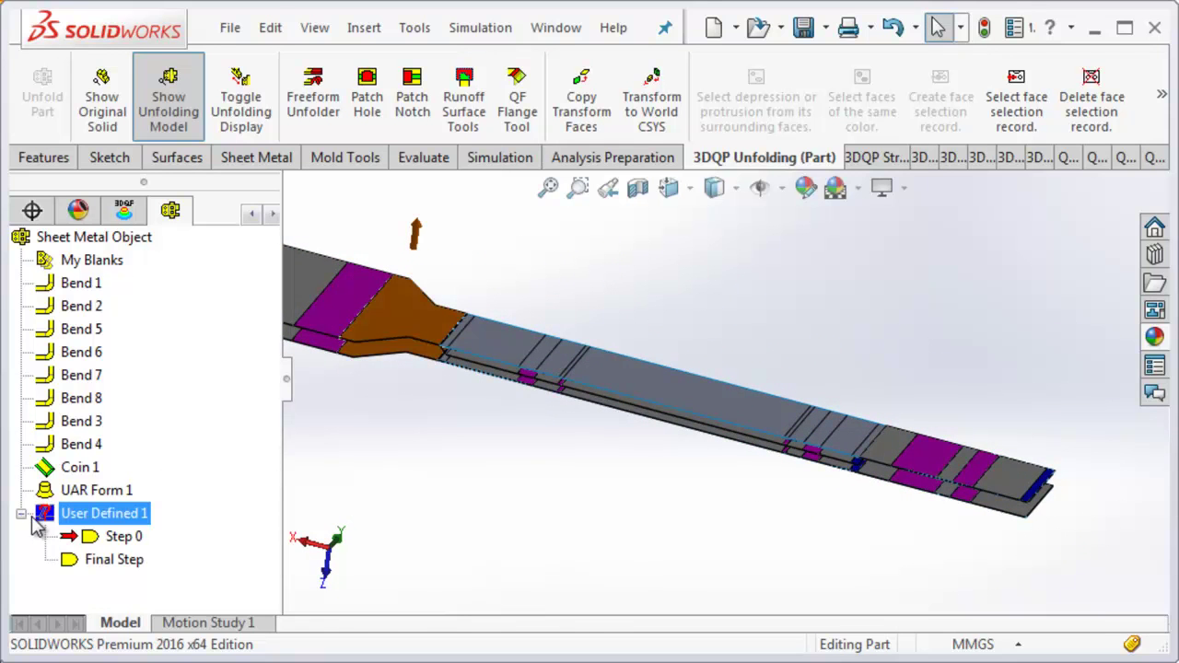
pyautogui.click(120, 537)
pyautogui.rightClick(120, 537)
pyautogui.click(202, 556)
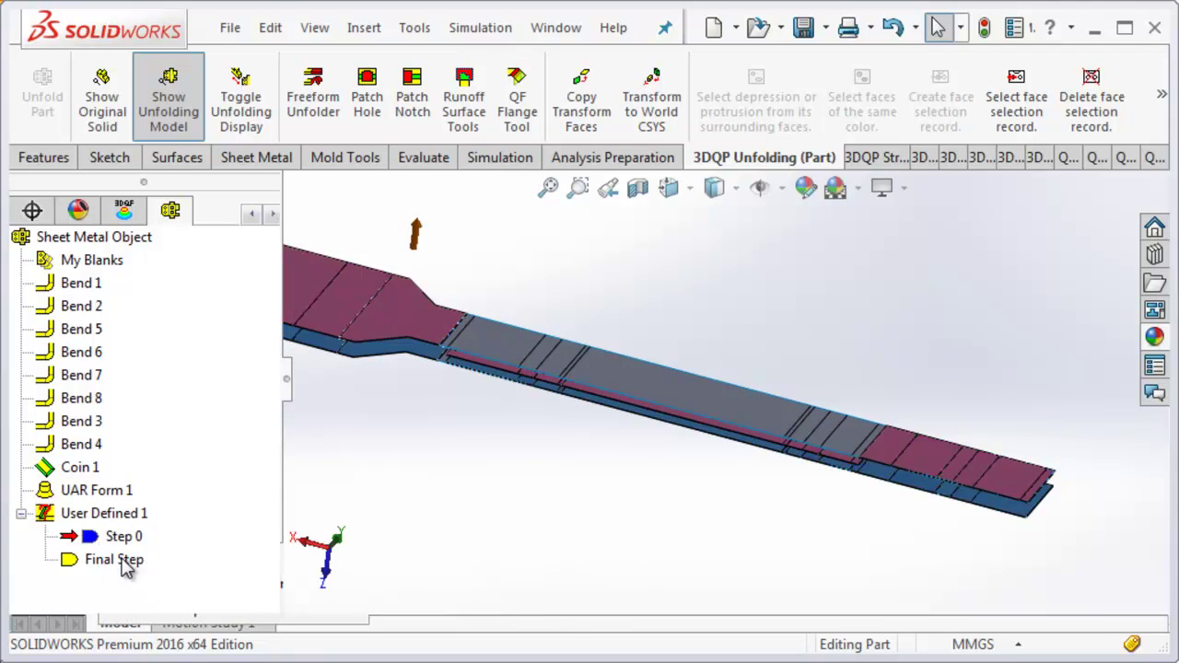
pyautogui.click(502, 369)
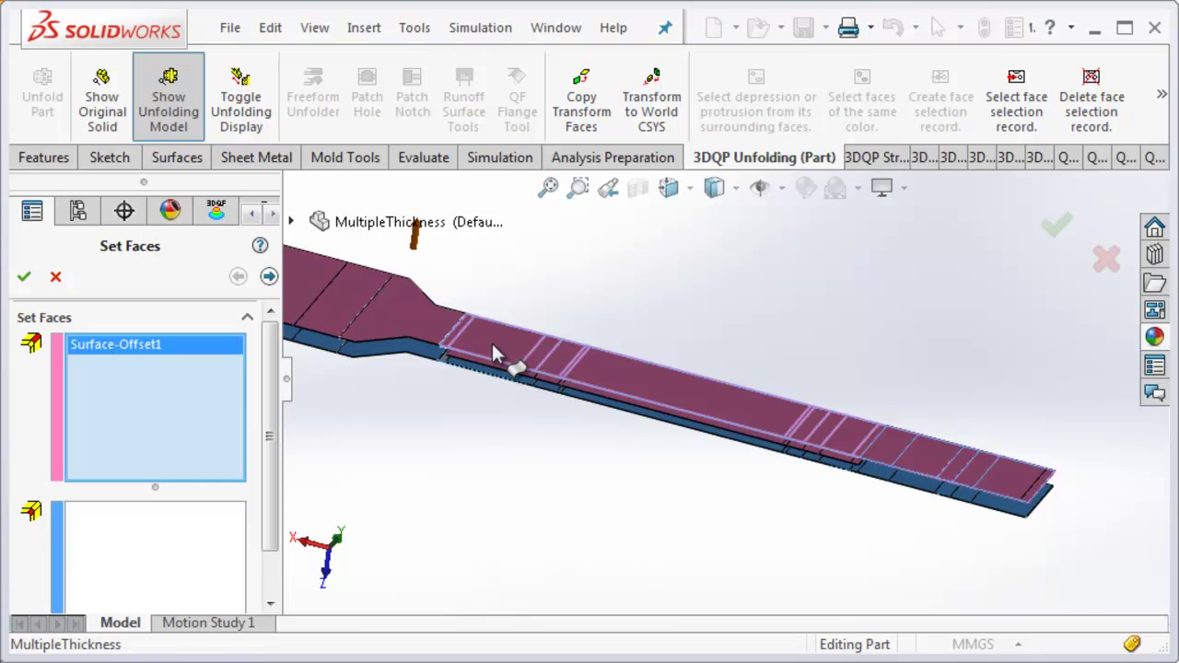
pyautogui.click(225, 564)
pyautogui.scroll(-2, 426, 414)
pyautogui.scroll(-2, 426, 414)
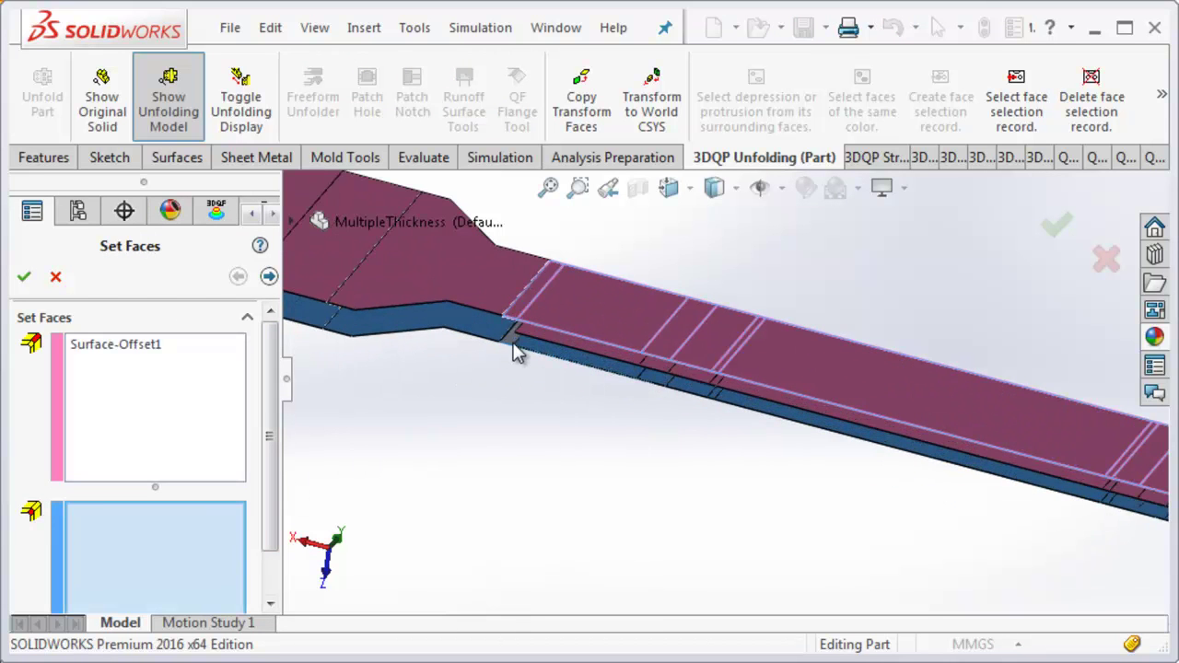
pyautogui.click(516, 354)
pyautogui.scroll(5, 526, 345)
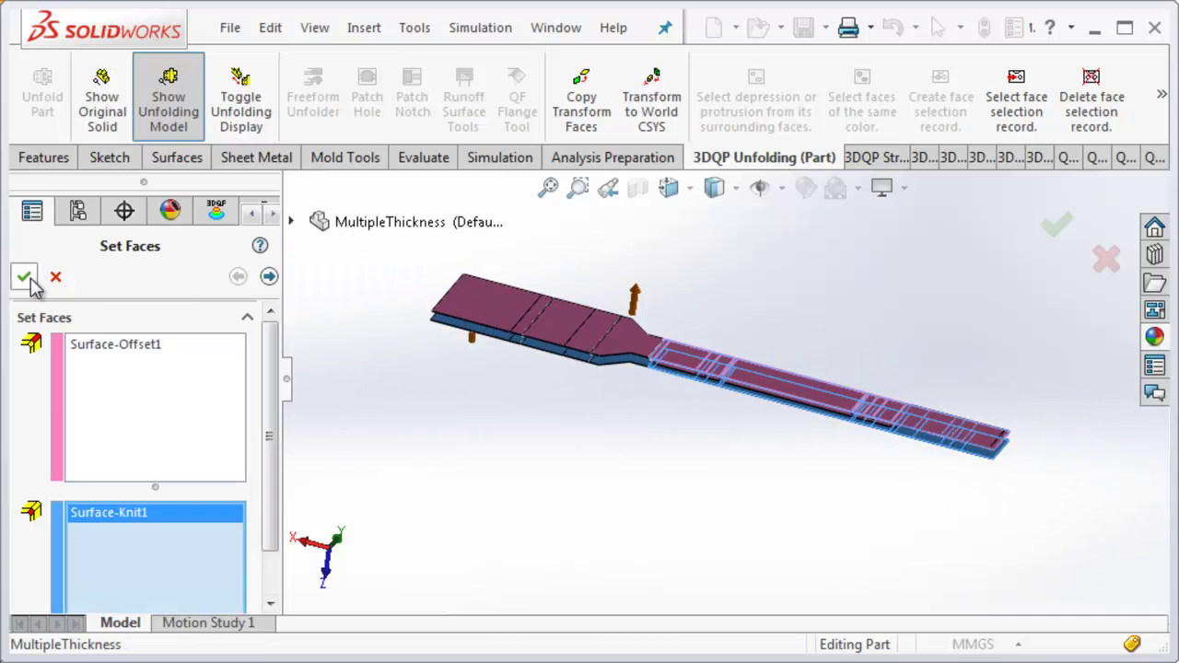
pyautogui.click(28, 279)
# Suppress the Sheet Patch 8 branch in Step 0's branch feature transform
pyautogui.rightClick(131, 544)
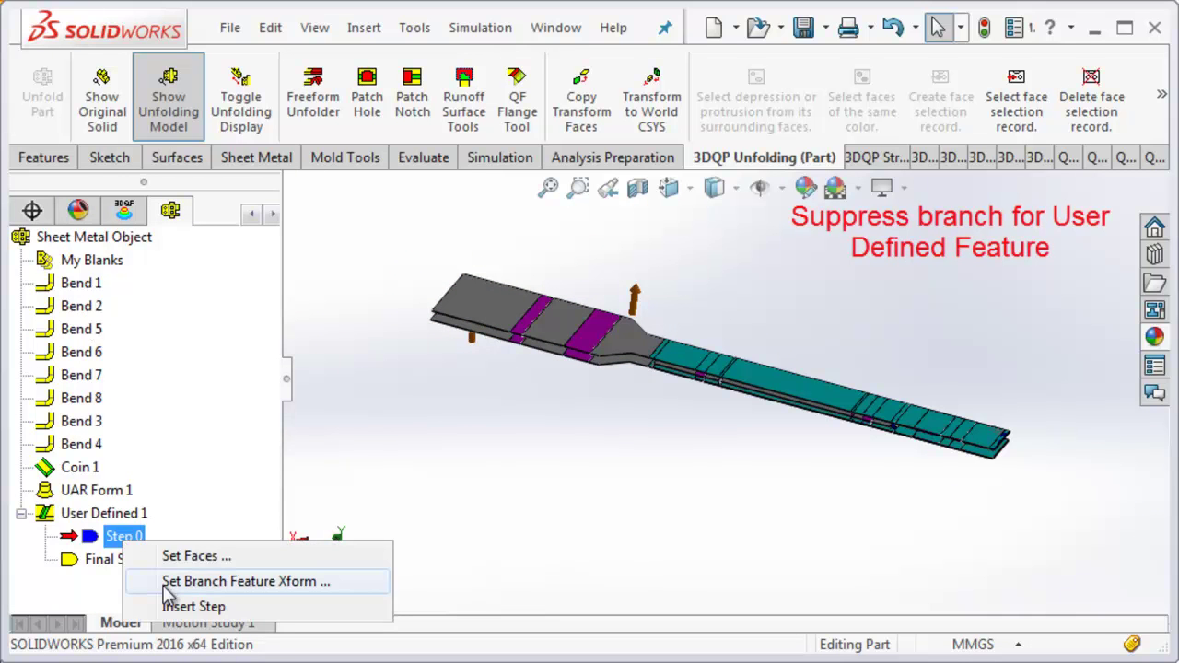
pyautogui.click(161, 578)
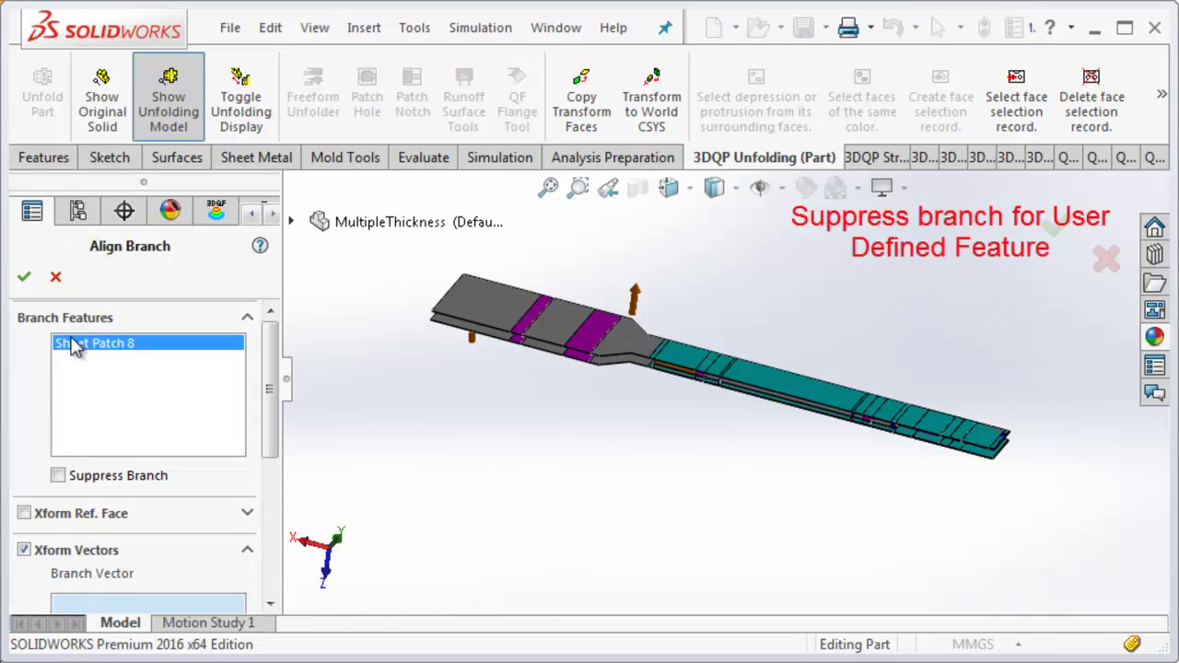
pyautogui.click(24, 276)
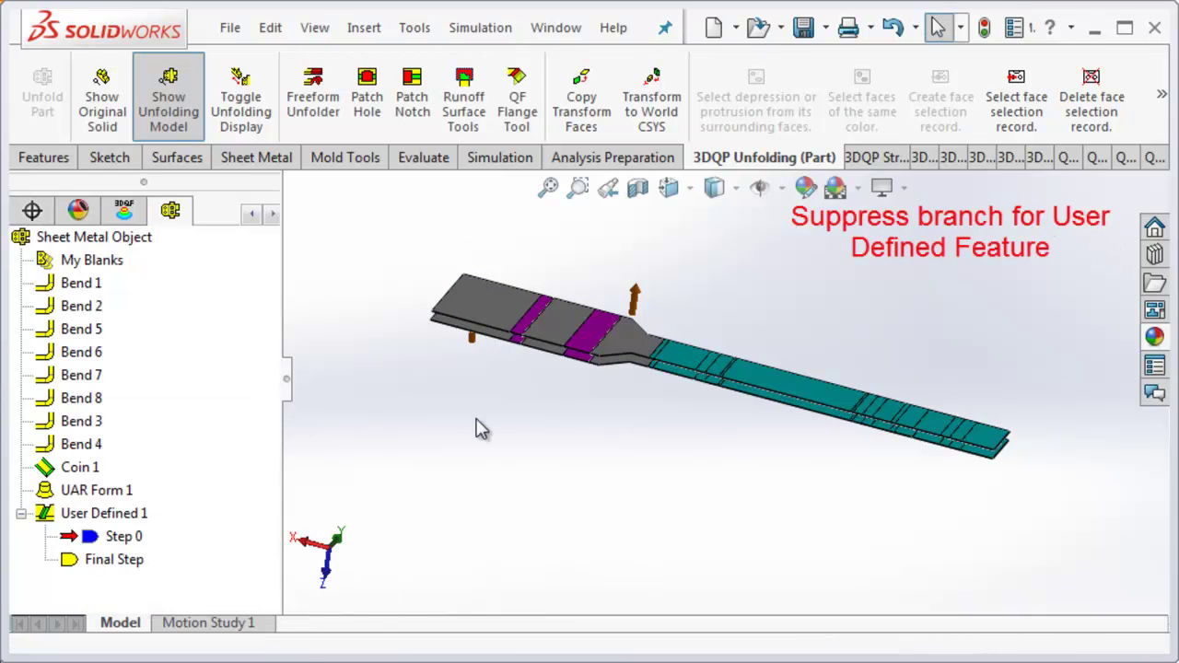
pyautogui.rightClick(110, 564)
pyautogui.click(177, 607)
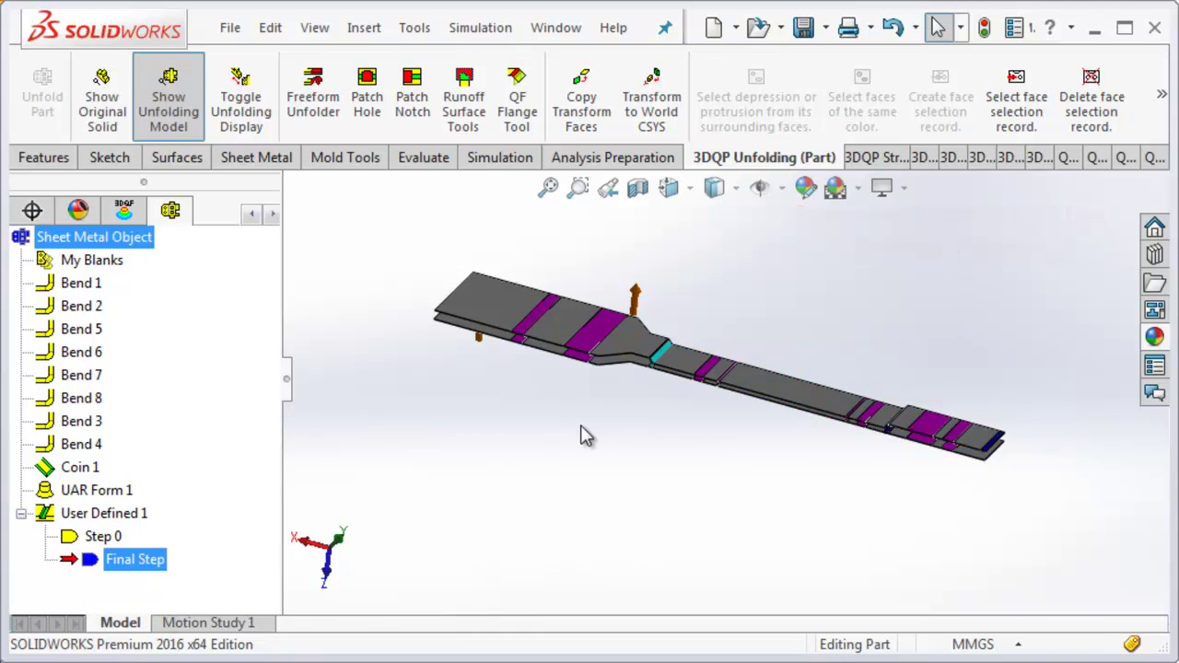
pyautogui.scroll(-3, 749, 364)
pyautogui.scroll(-3, 727, 378)
pyautogui.scroll(2, 737, 396)
pyautogui.scroll(-2, 844, 415)
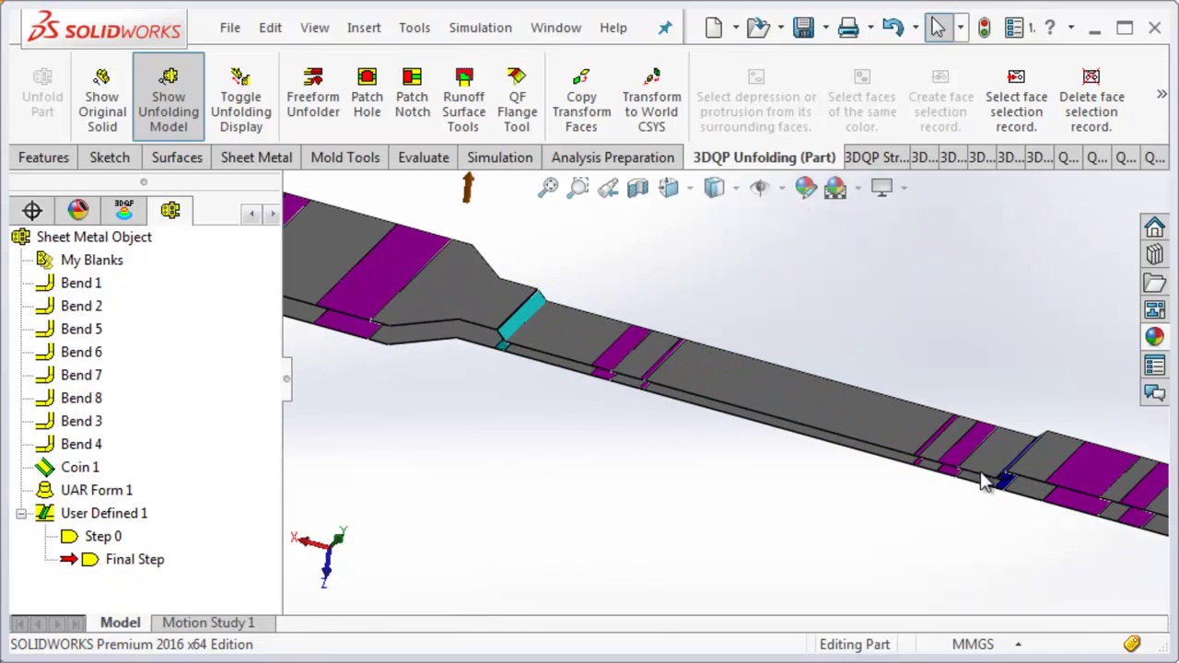
pyautogui.scroll(-2, 995, 443)
pyautogui.moveTo(995, 443)
pyautogui.mouseDown(button='middle')
pyautogui.moveTo(954, 386)
pyautogui.moveTo(995, 421)
pyautogui.mouseUp(button='middle')
pyautogui.scroll(-2, 977, 424)
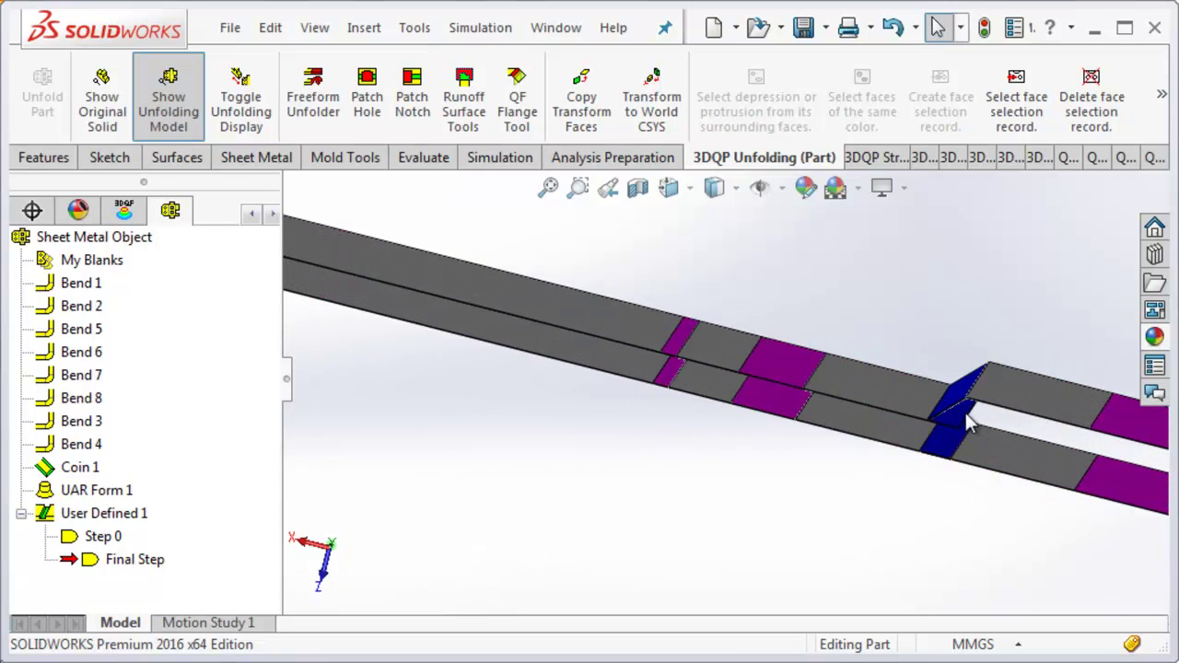
pyautogui.click(967, 424)
pyautogui.rightClick(962, 426)
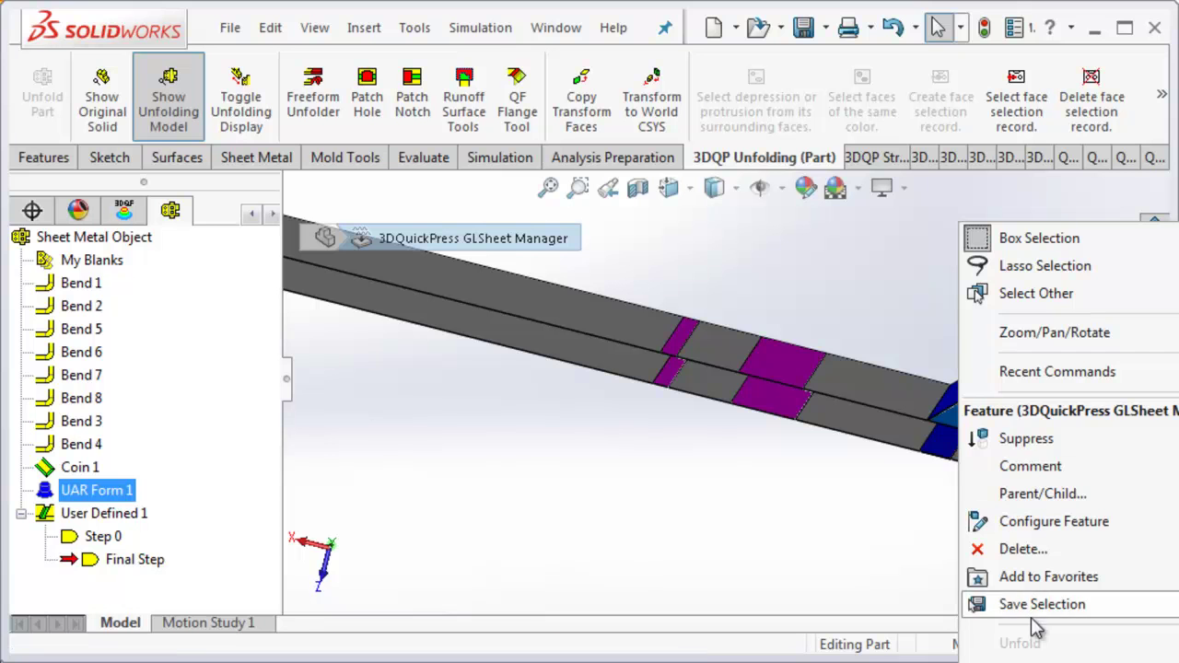
pyautogui.press('Escape')
pyautogui.click(906, 486)
pyautogui.moveTo(906, 485); pyautogui.dragTo(964, 442, button='middle')
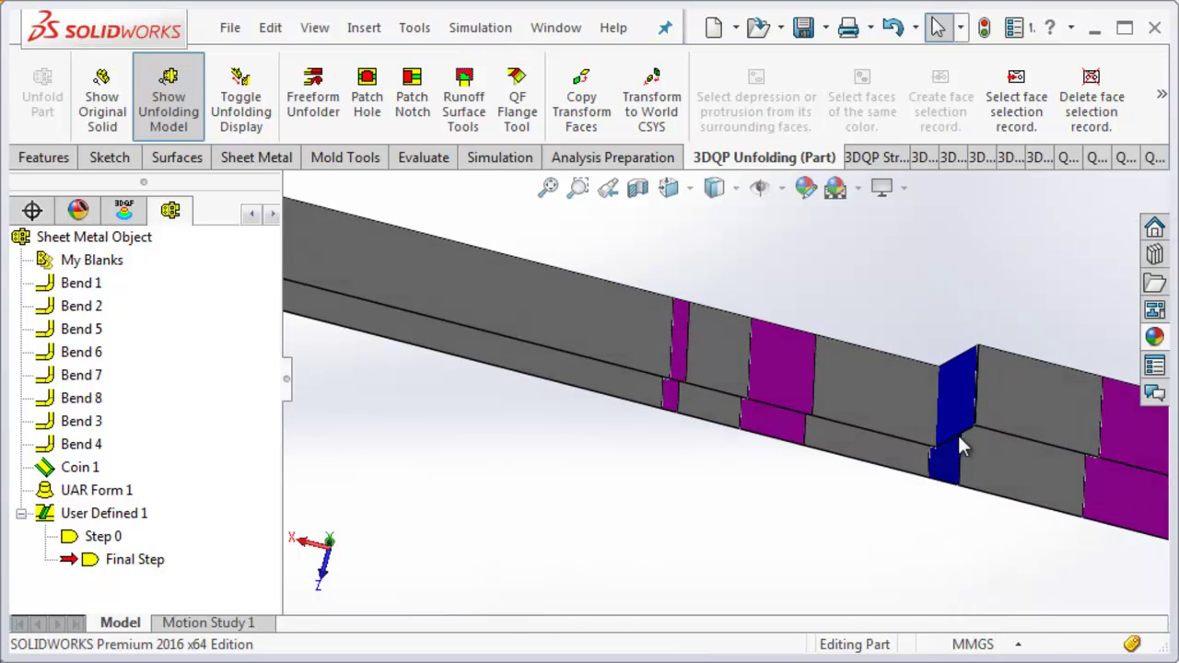
pyautogui.click(964, 442)
pyautogui.rightClick(962, 441)
pyautogui.click(1022, 644)
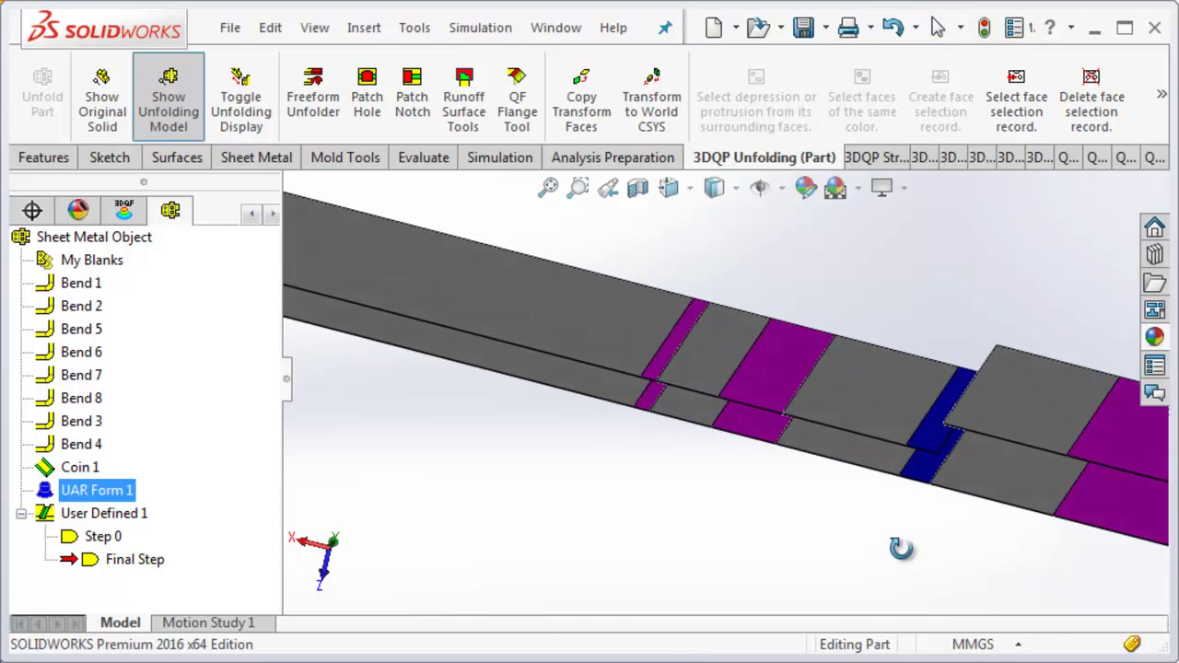
pyautogui.rightClick(927, 451)
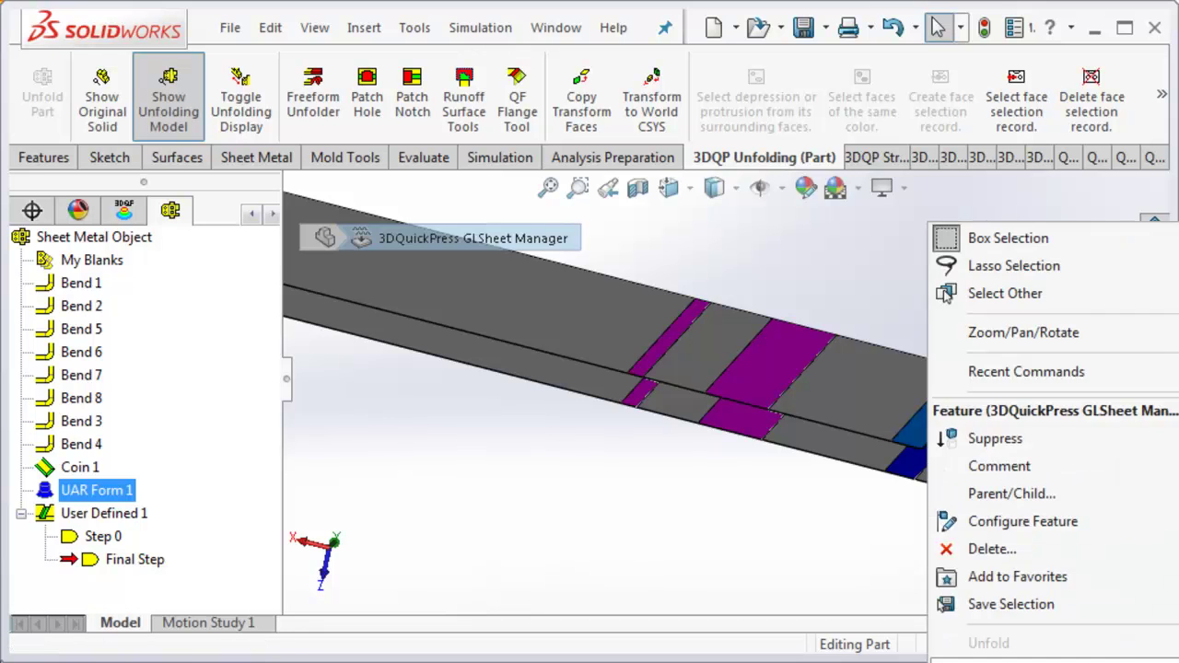
pyautogui.click(810, 421)
pyautogui.scroll(3, 706, 426)
pyautogui.scroll(2, 526, 345)
pyautogui.scroll(-1, 526, 345)
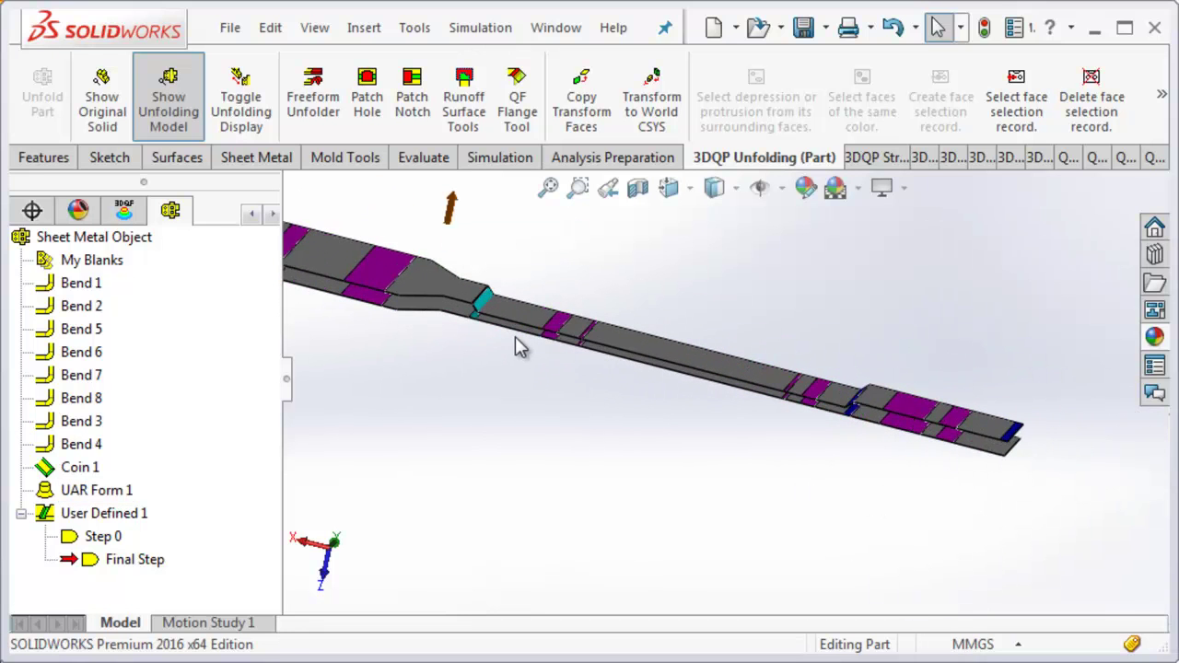
pyautogui.scroll(-2, 522, 347)
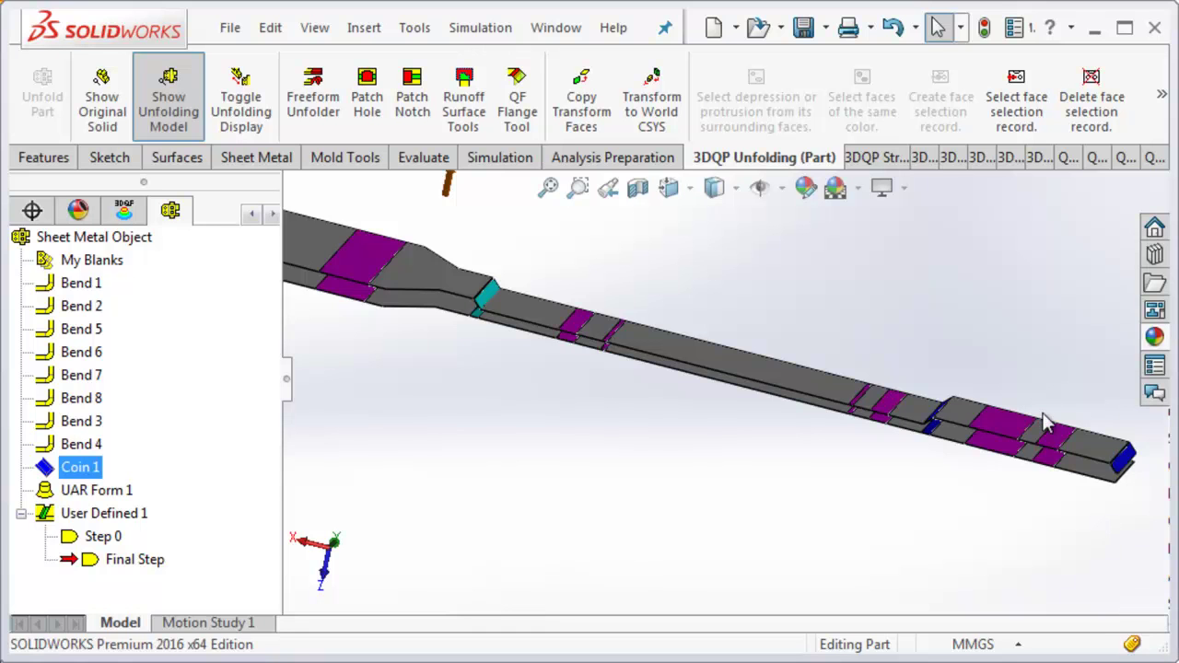
pyautogui.scroll(-2, 1014, 466)
# Fold Bends 3, 4, 5 and 8 back up
pyautogui.rightClick(1013, 465)
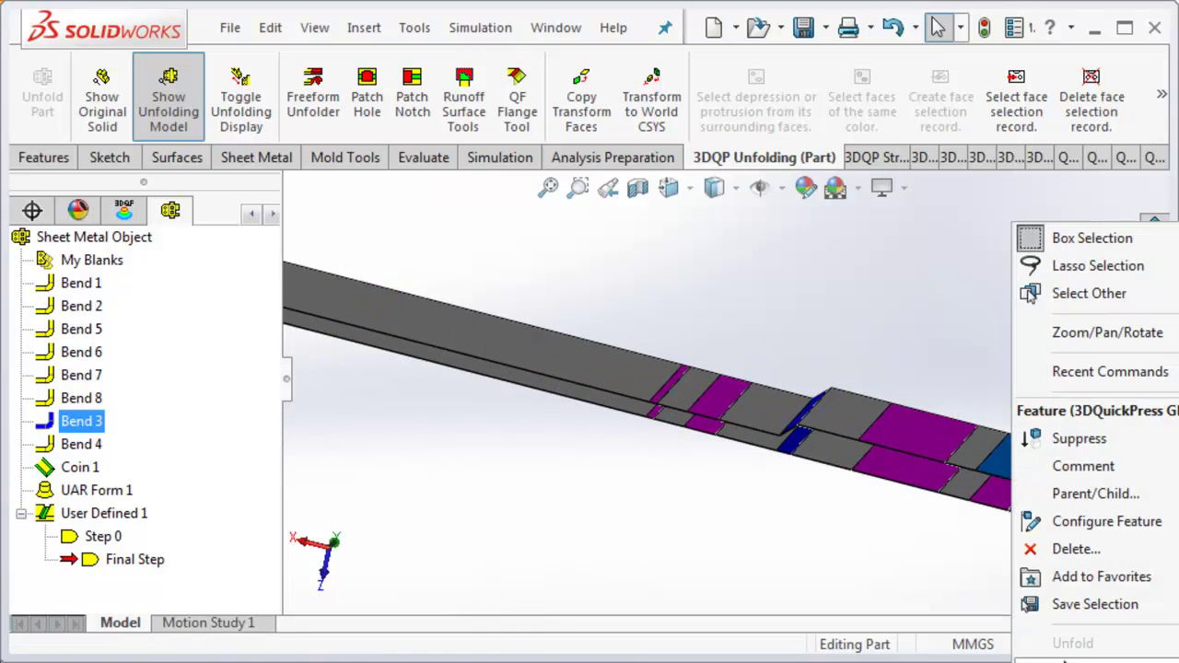
pyautogui.click(963, 461)
pyautogui.rightClick(932, 438)
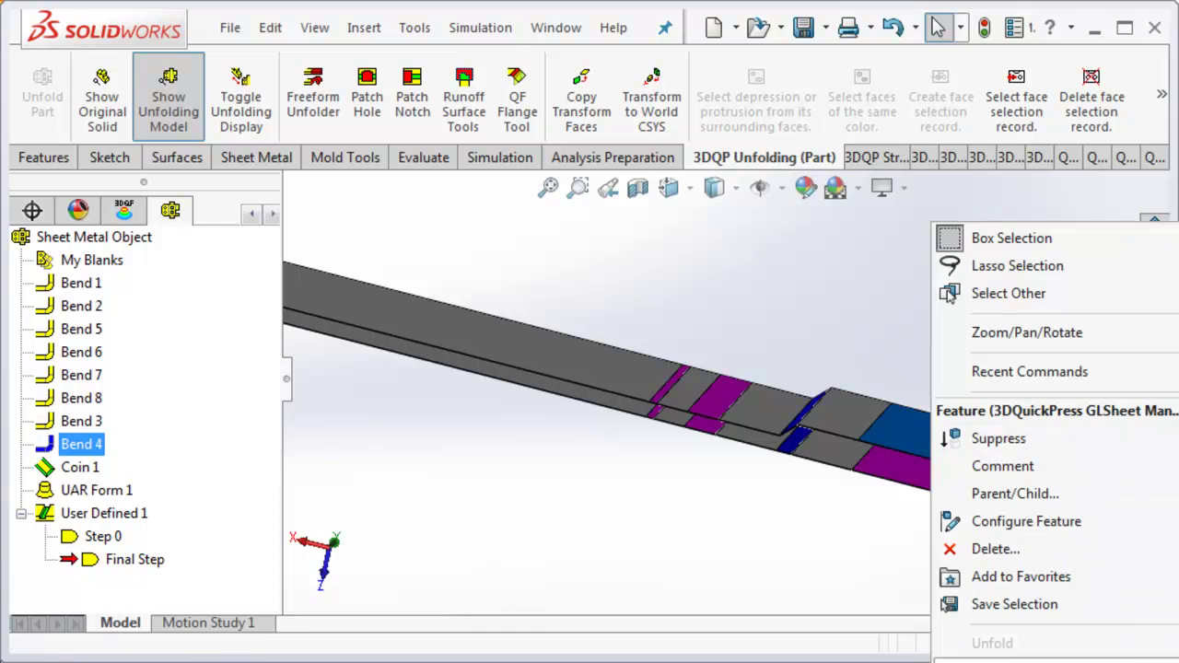
pyautogui.click(991, 636)
pyautogui.rightClick(725, 426)
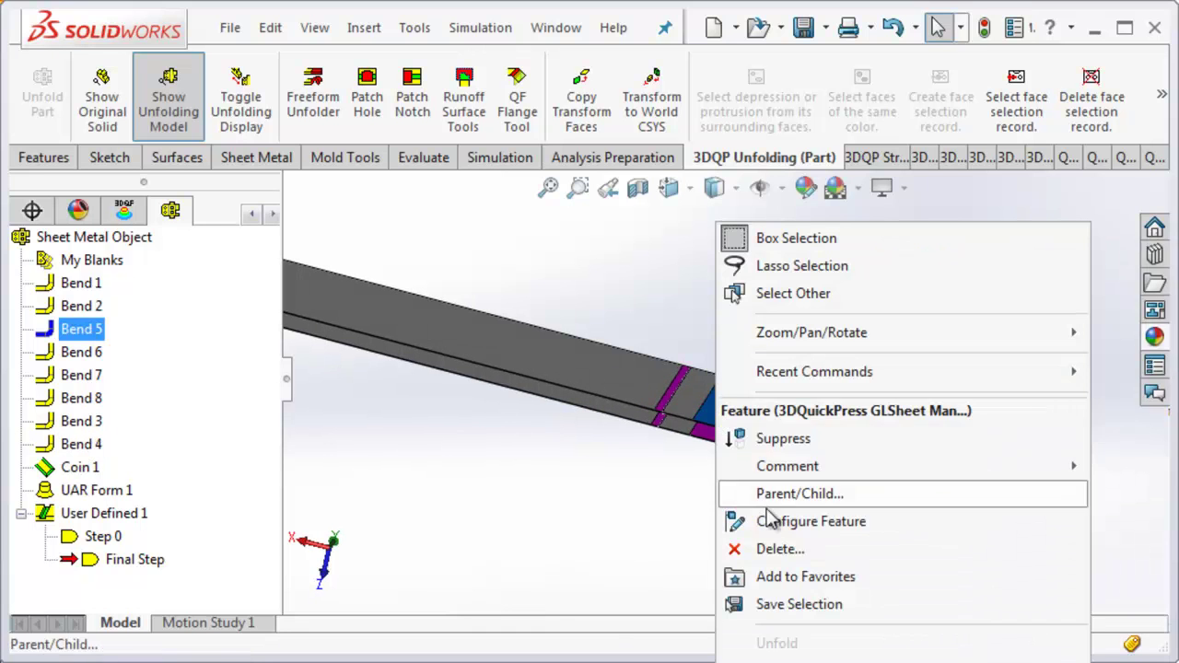
pyautogui.click(783, 660)
pyautogui.rightClick(668, 408)
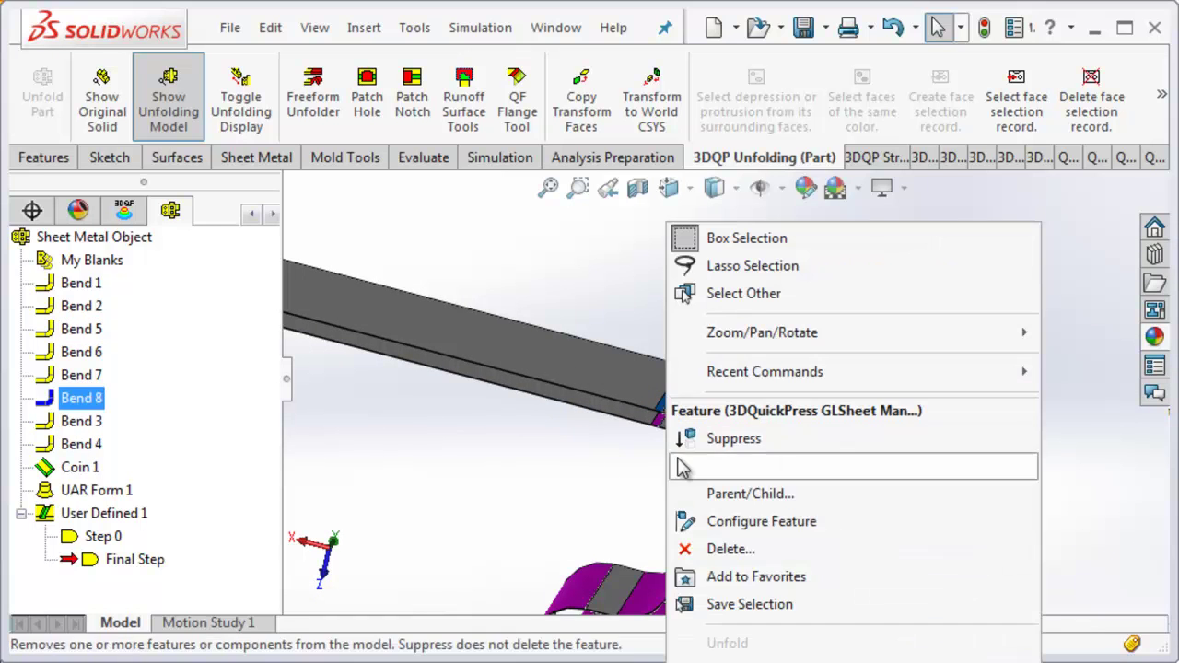
pyautogui.click(719, 641)
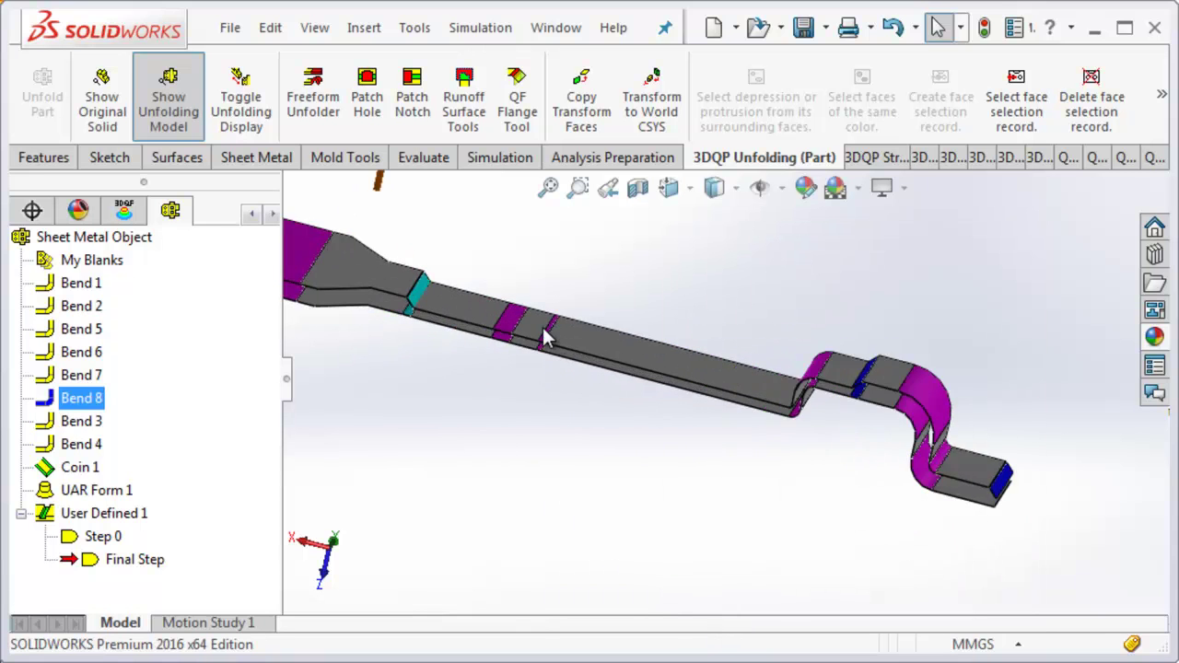
# Fold Bends 7, 6, 1 and 2 back up, then select the Sheet Metal Object
pyautogui.rightClick(562, 346)
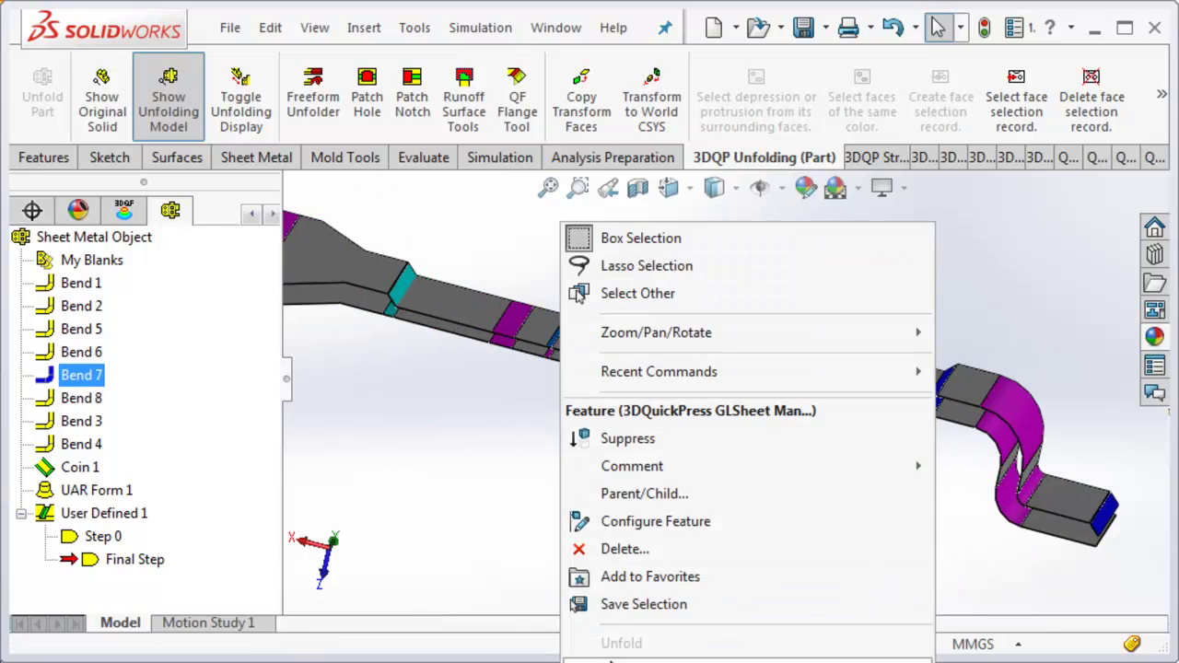
pyautogui.click(609, 639)
pyautogui.rightClick(514, 341)
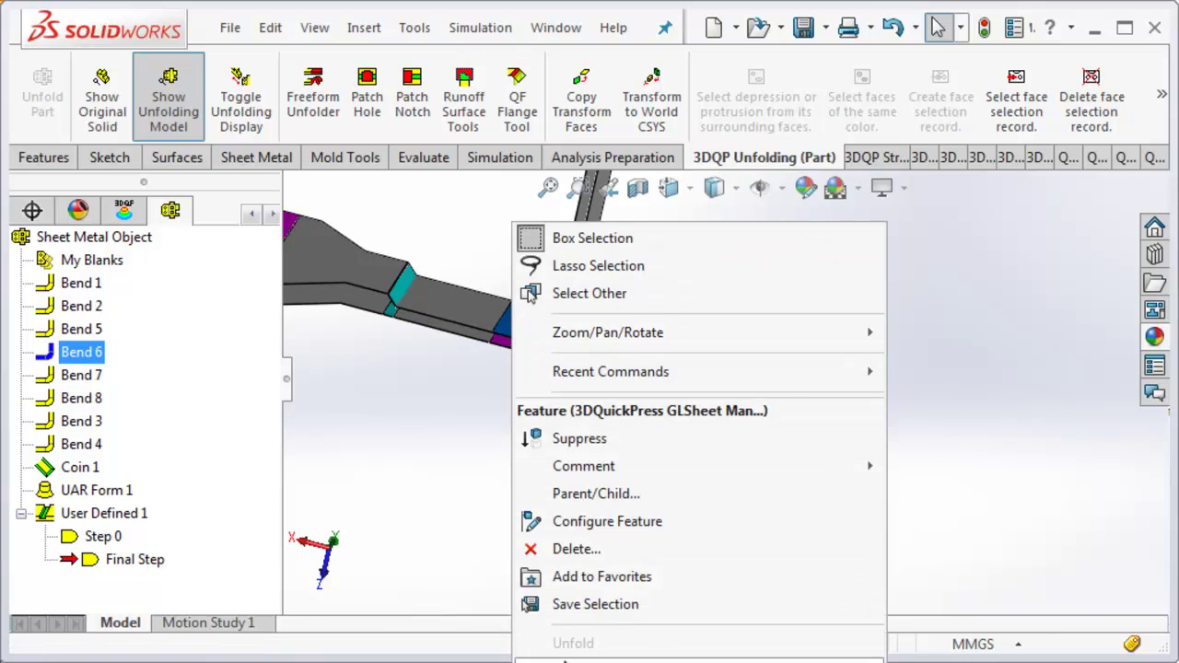
pyautogui.click(580, 639)
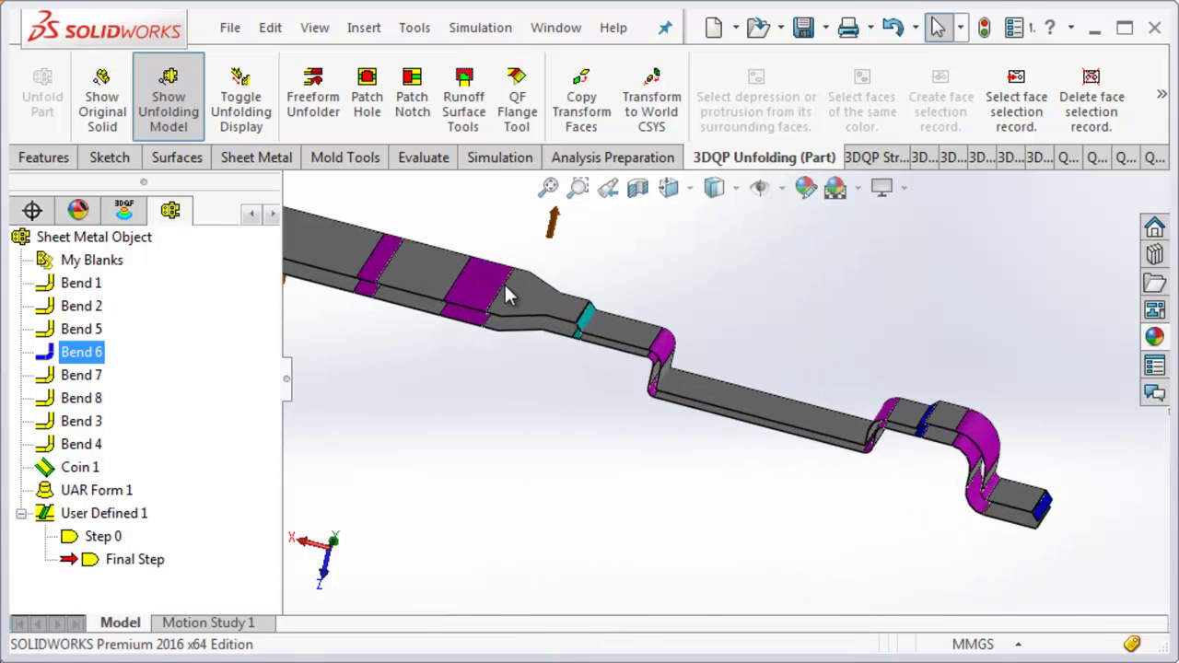
pyautogui.rightClick(476, 296)
pyautogui.click(572, 642)
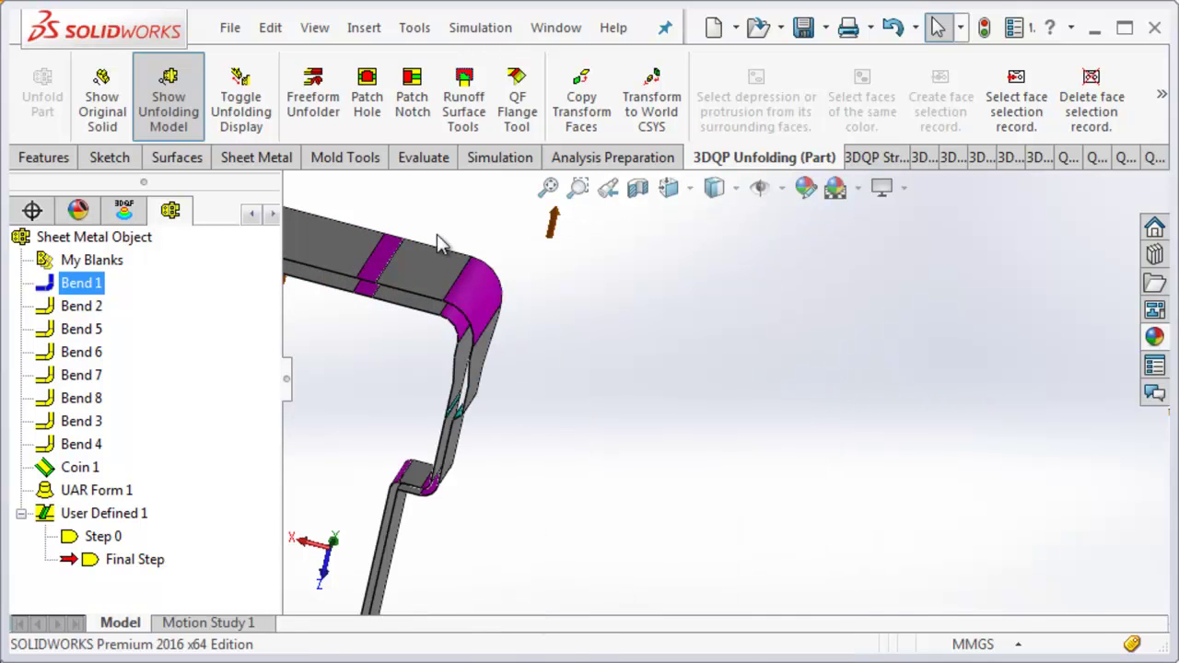
pyautogui.rightClick(384, 266)
pyautogui.click(576, 642)
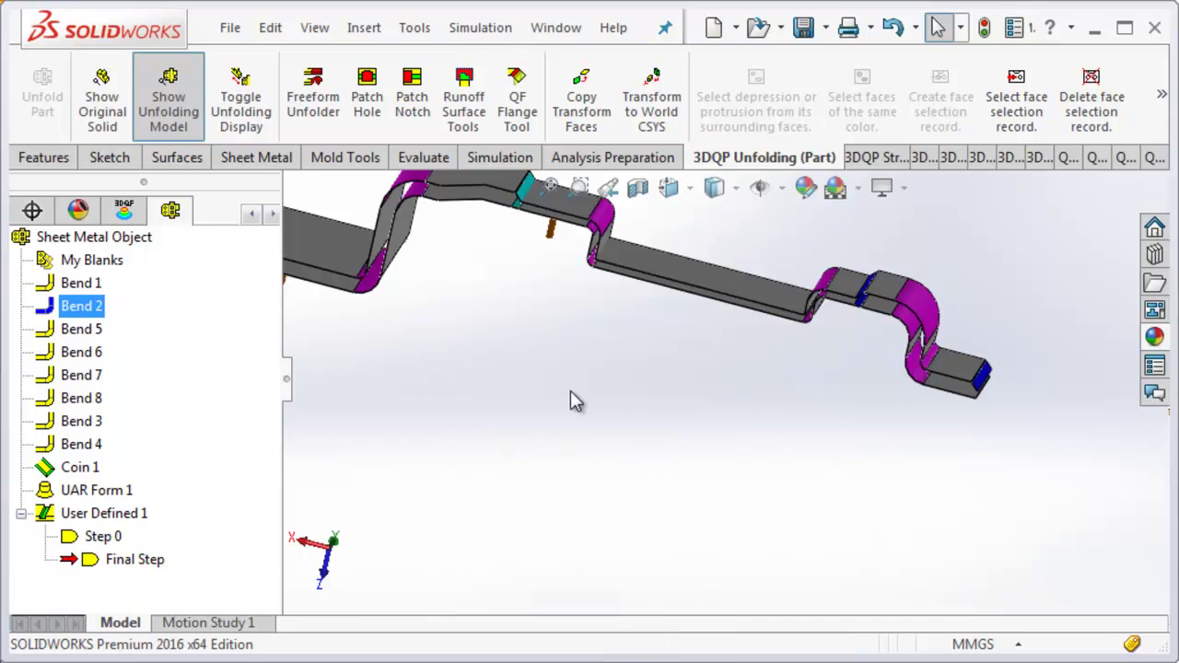
pyautogui.click(127, 238)
# Unfold all bends of the Sheet Metal Object at once
pyautogui.rightClick(127, 237)
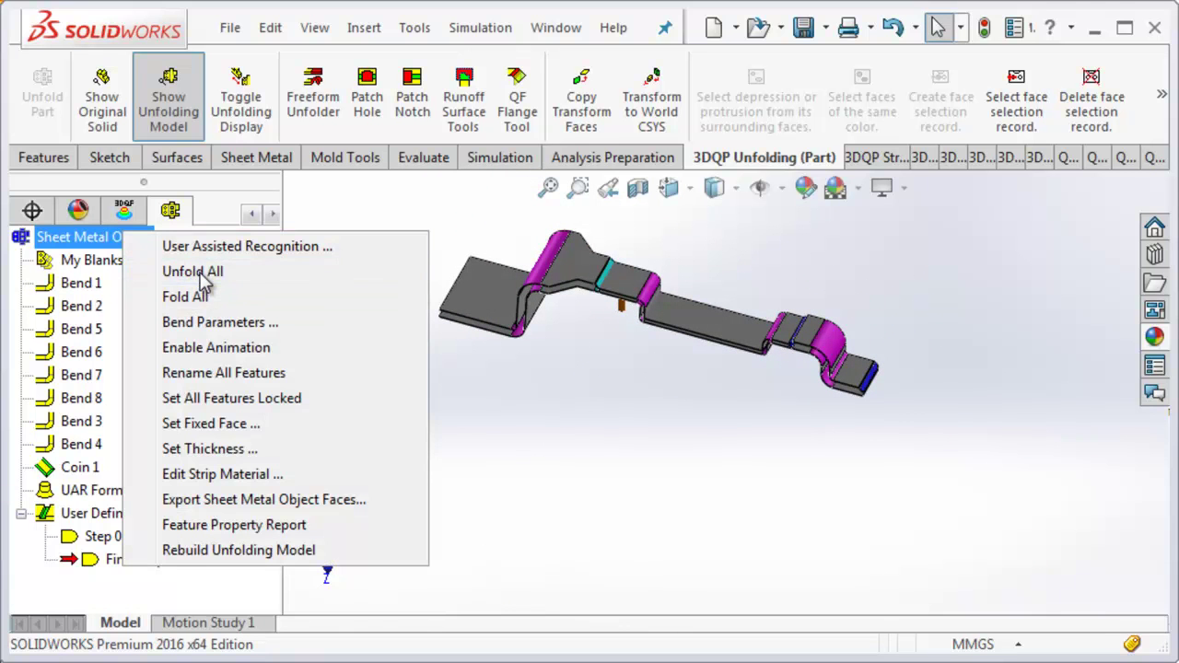
pyautogui.click(201, 273)
pyautogui.click(756, 489)
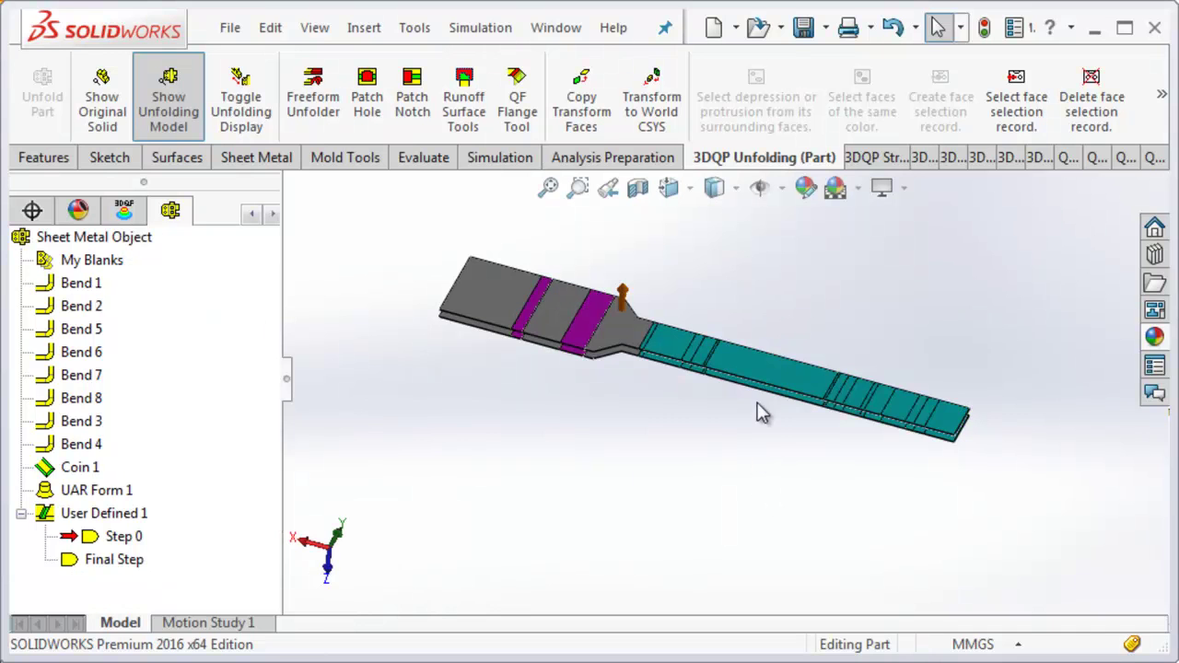
# Run the user-defined feature through to its Final Step
pyautogui.rightClick(717, 370)
pyautogui.click(765, 520)
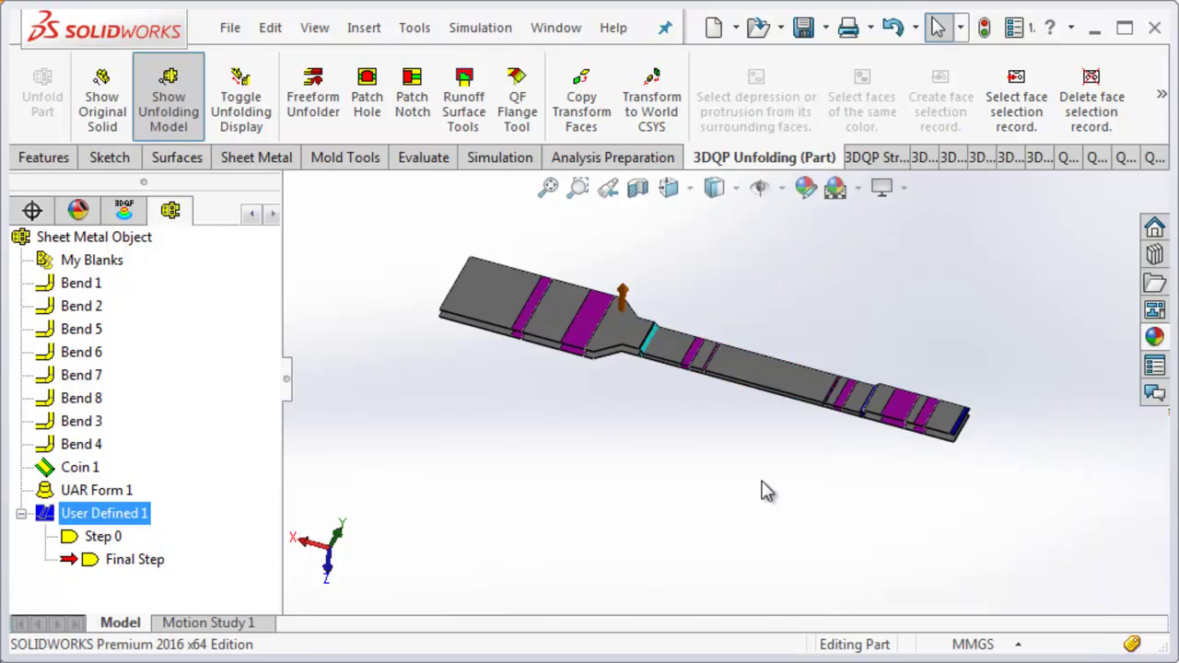
pyautogui.scroll(-5, 829, 415)
pyautogui.scroll(2, 745, 430)
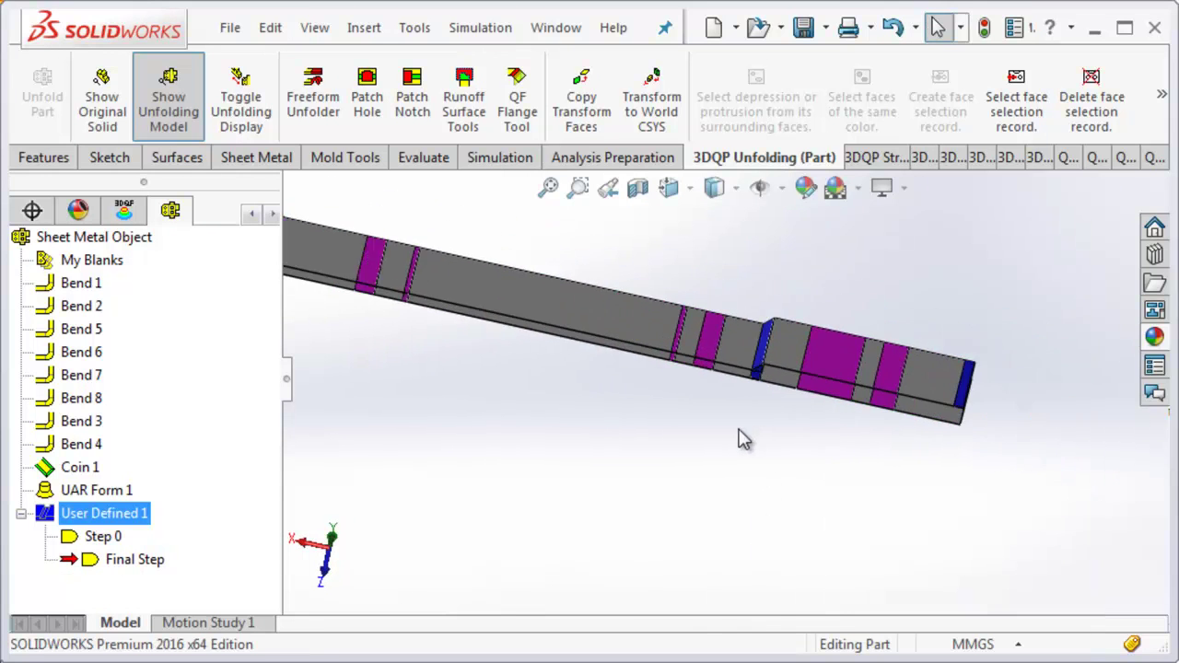